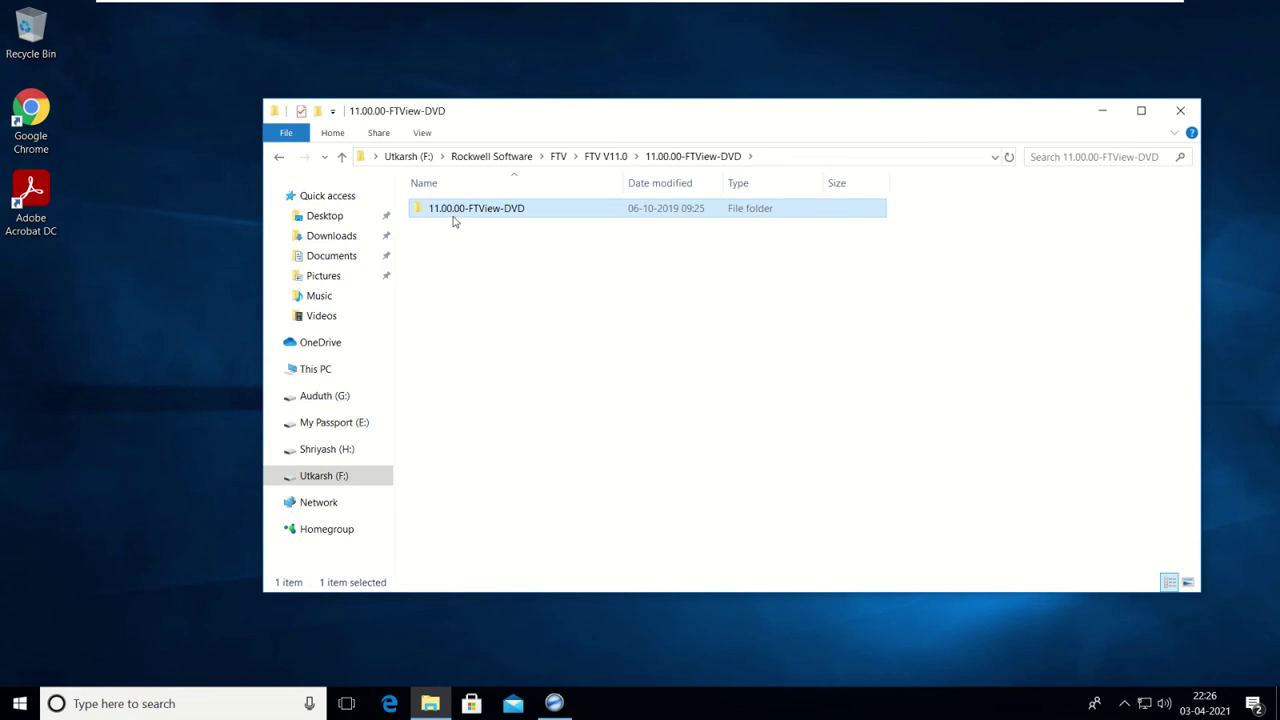
# - Run Setup from the 11.00.00-FTView-DVD folder as administrator
pyautogui.doubleClick(499, 212)
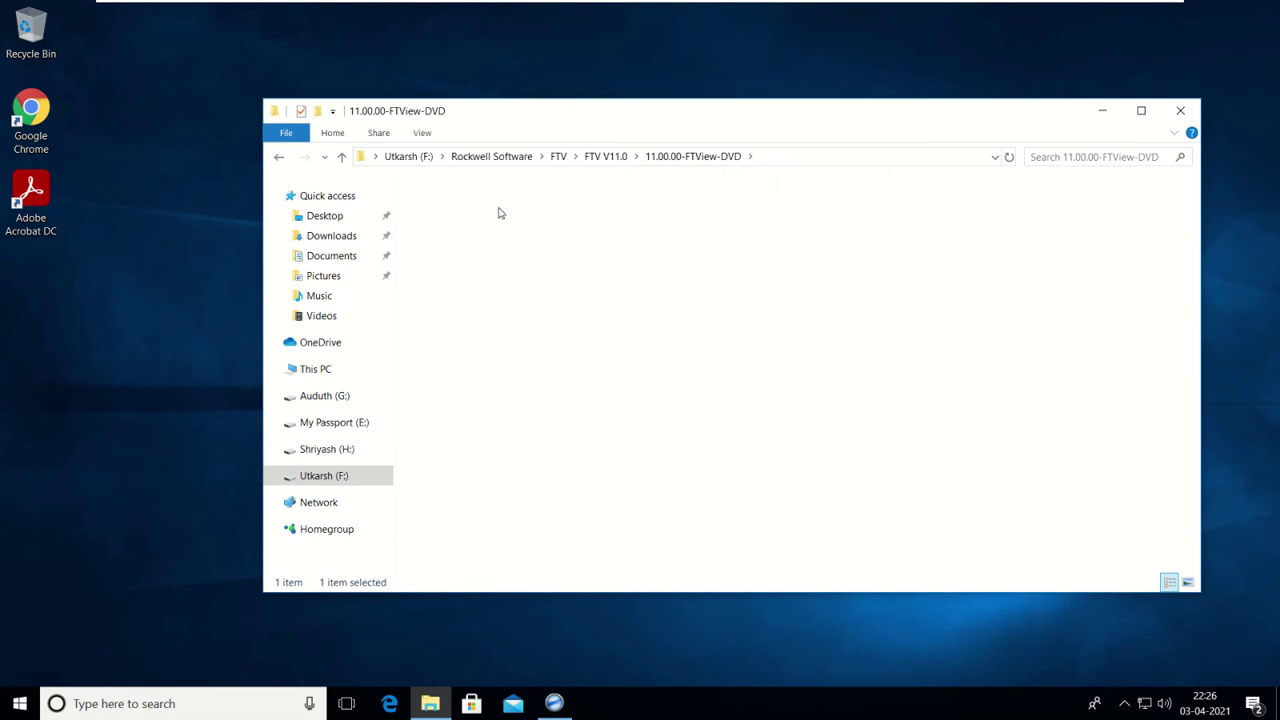
pyautogui.scroll(-4, 620, 435)
pyautogui.scroll(1, 600, 430)
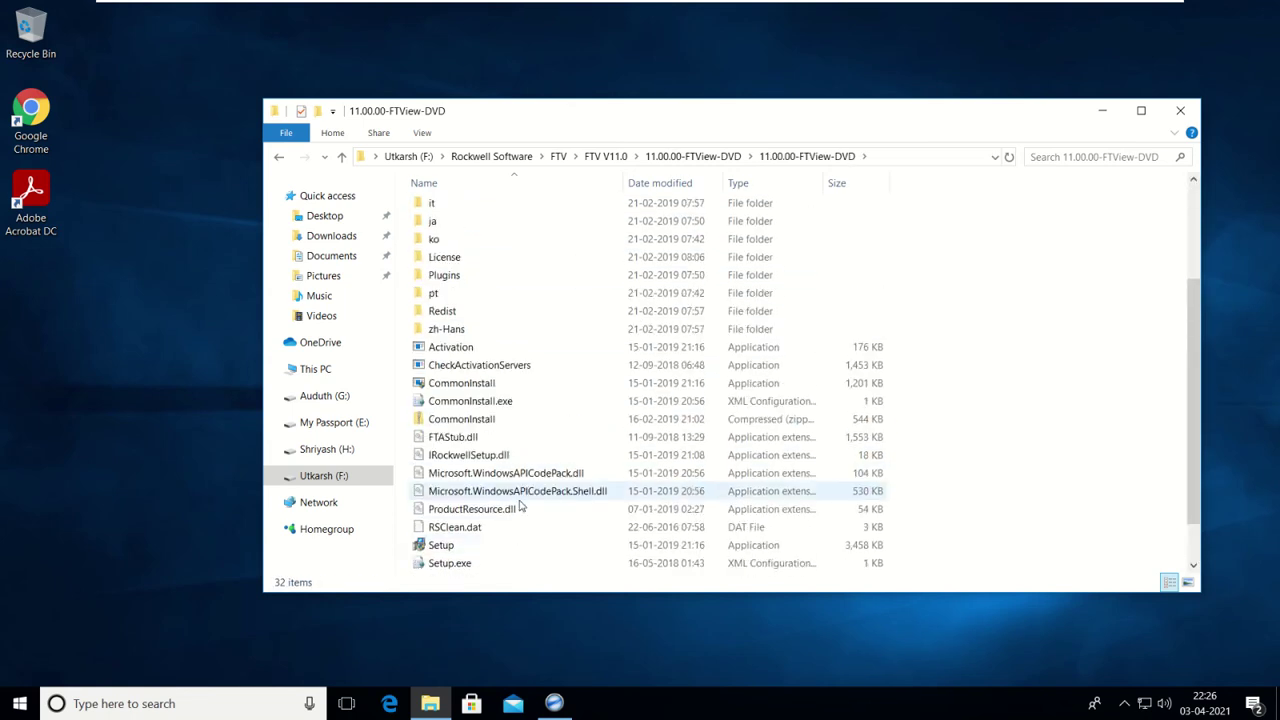
pyautogui.scroll(-1, 503, 418)
pyautogui.click(490, 492)
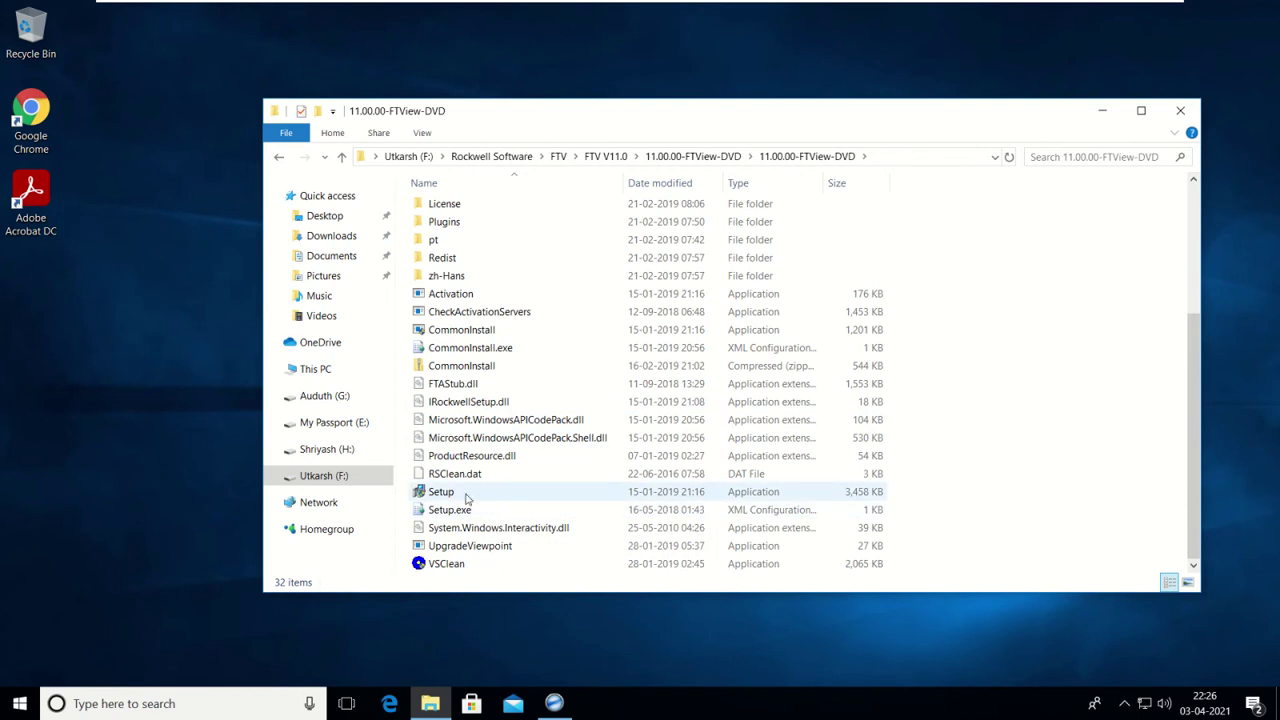
pyautogui.rightClick(465, 497)
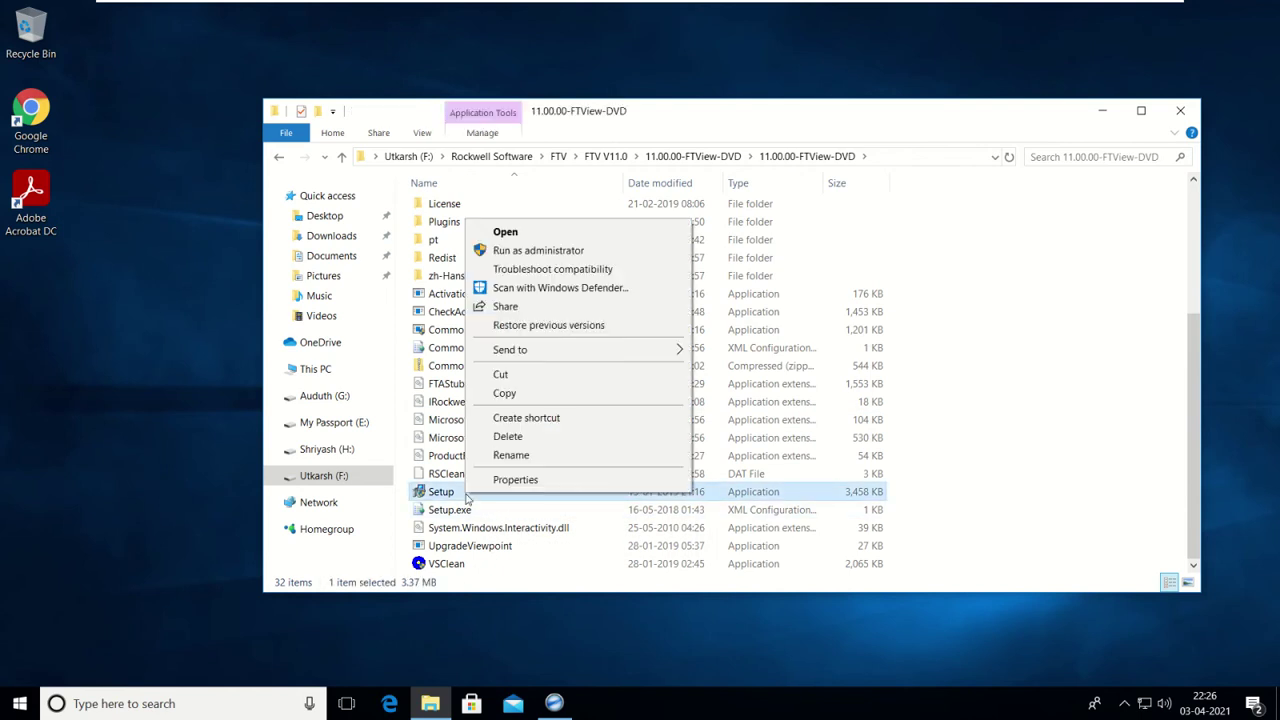
pyautogui.click(547, 252)
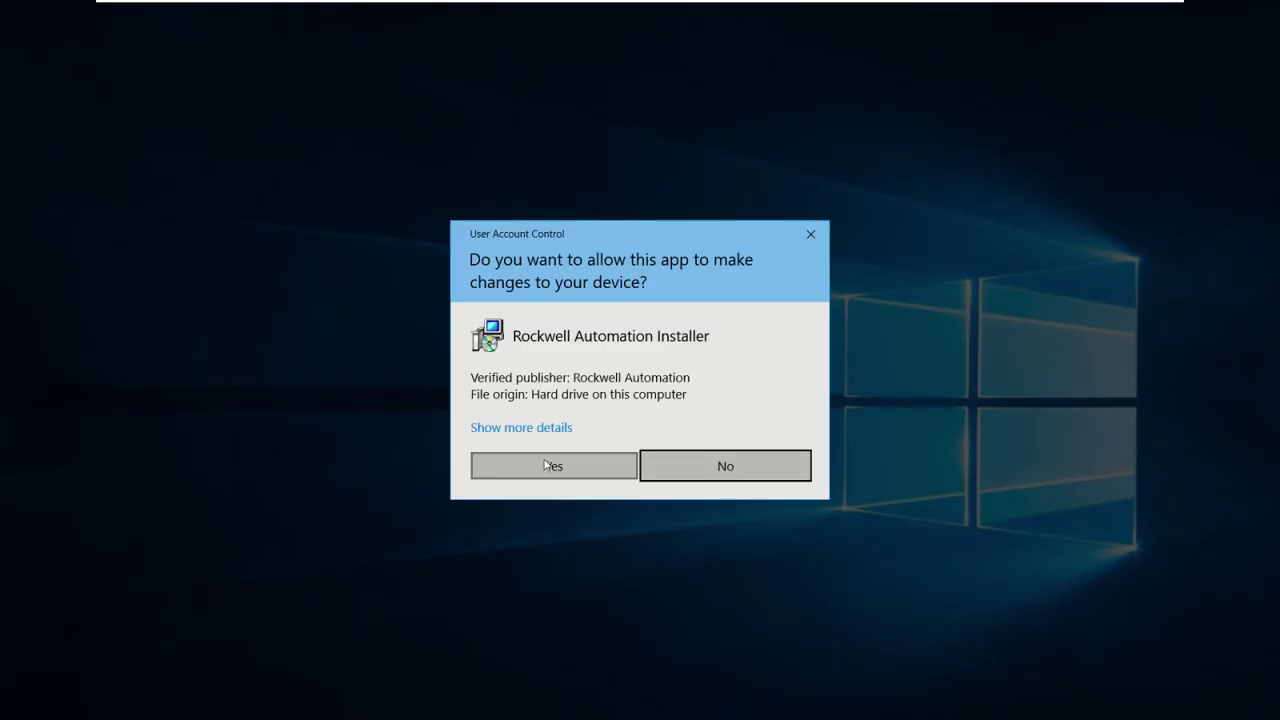
# - Allow the installer through UAC and select Studio Enterprise as the product to install
pyautogui.click(549, 466)
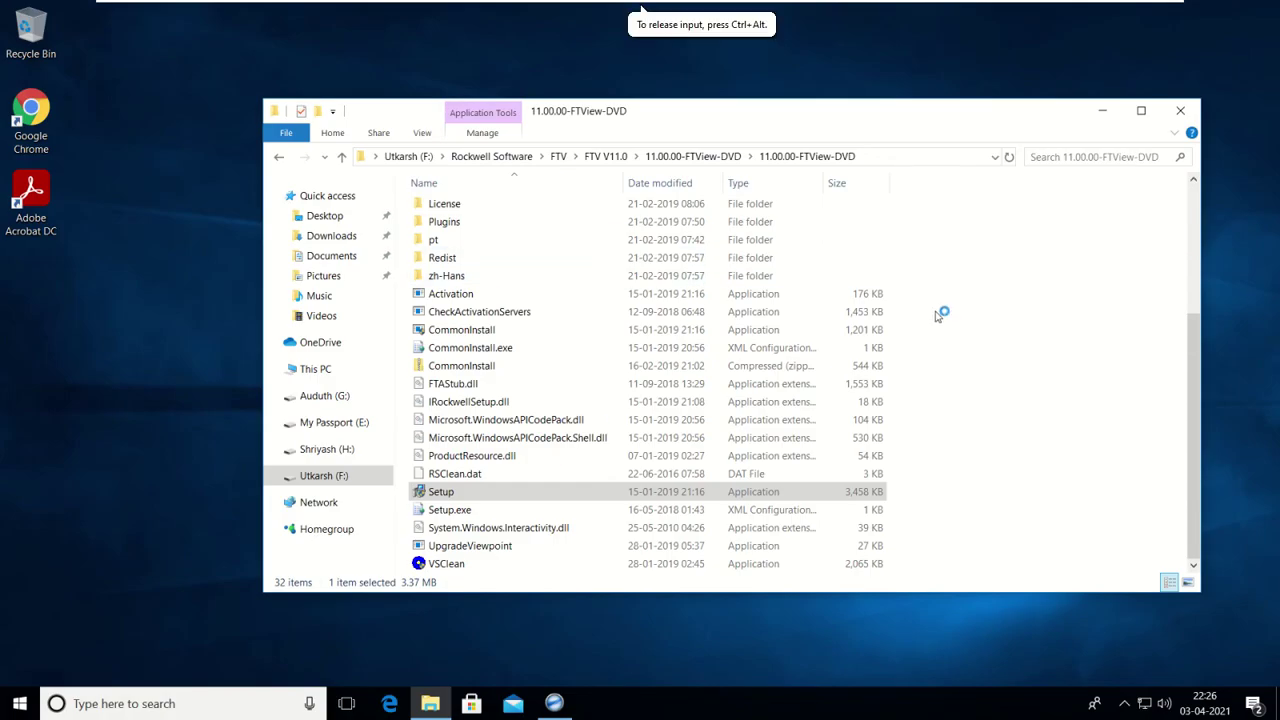
pyautogui.click(1105, 116)
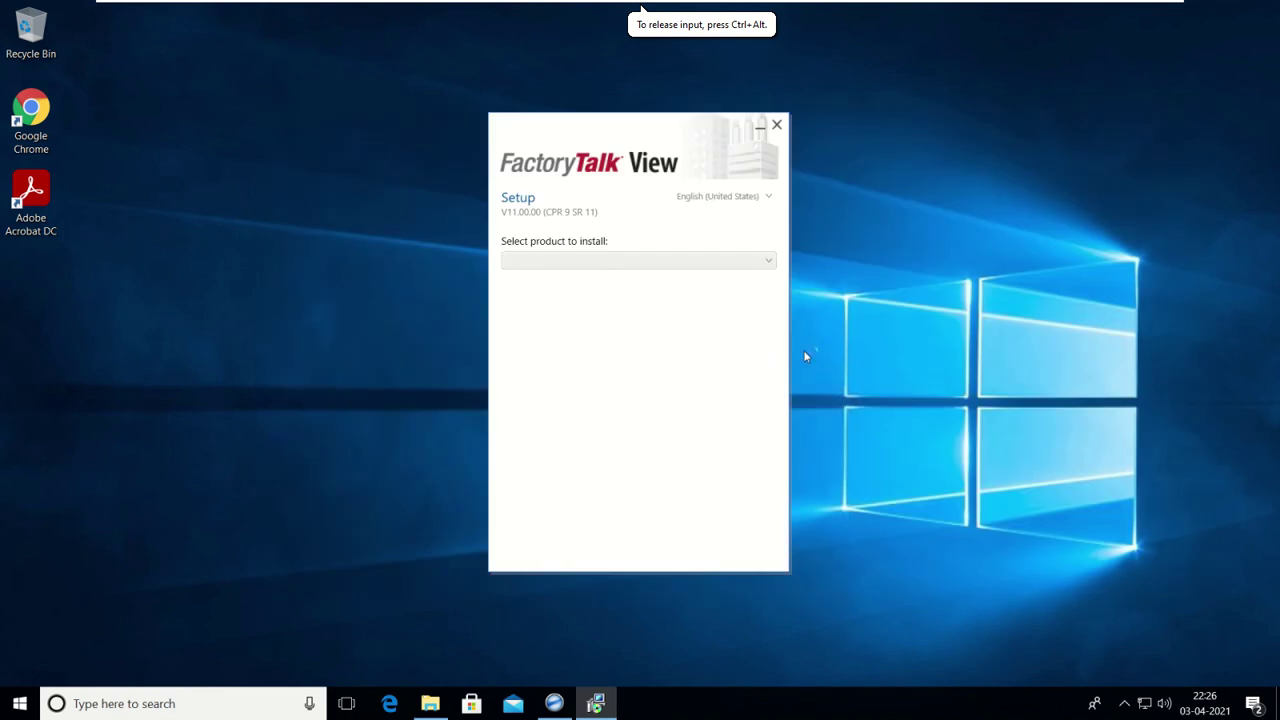
pyautogui.click(683, 262)
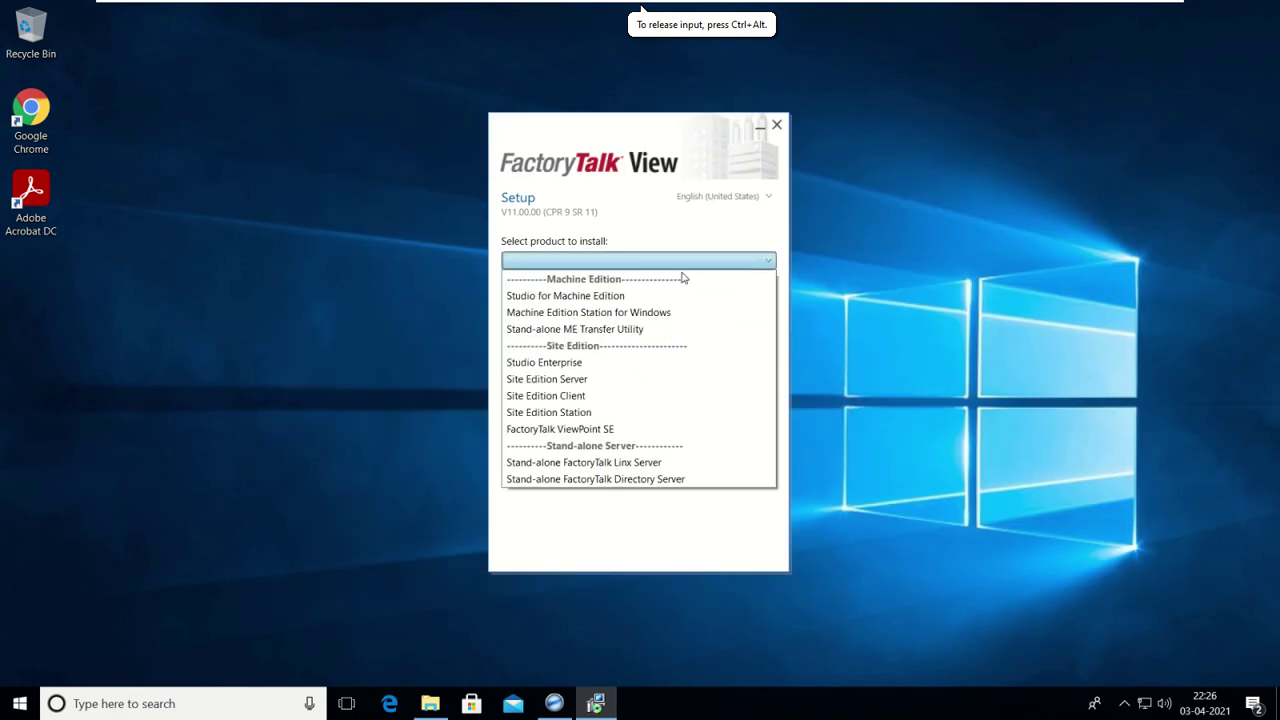
pyautogui.click(571, 364)
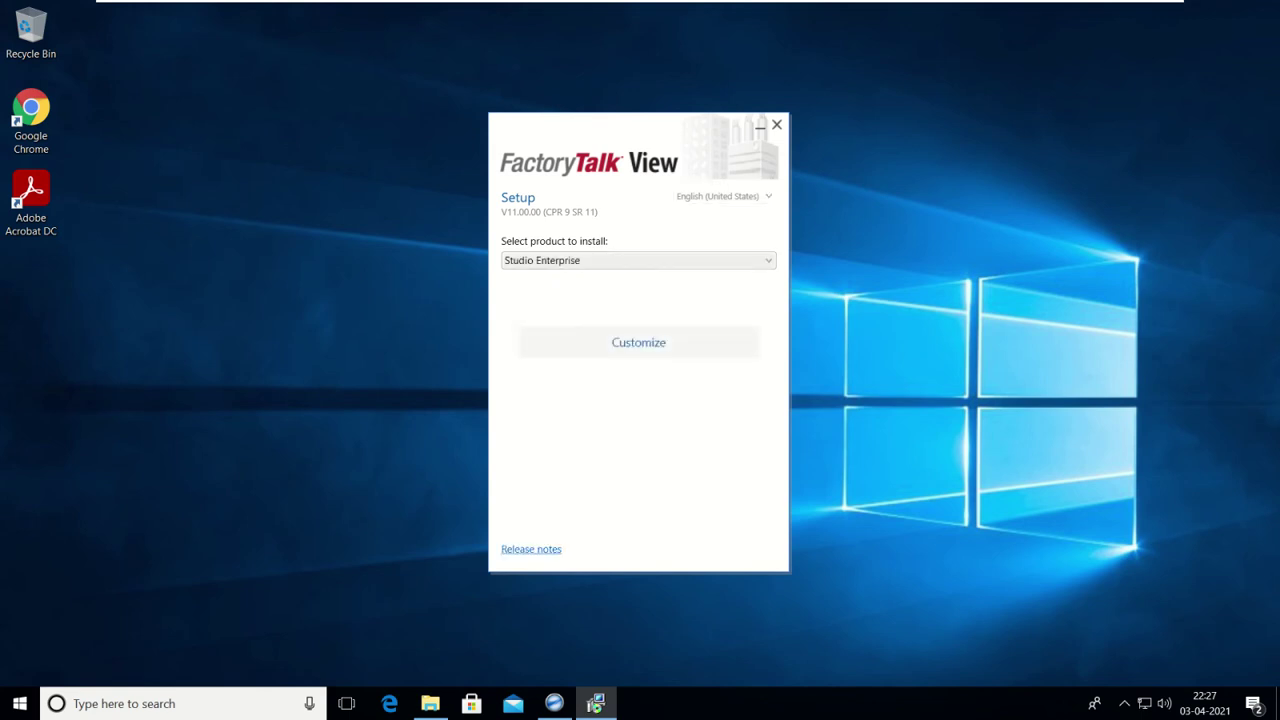
# - In Customize, include Device Status and Diagnostic Faceplates and FactoryTalk Historian Connectivity
pyautogui.click(605, 344)
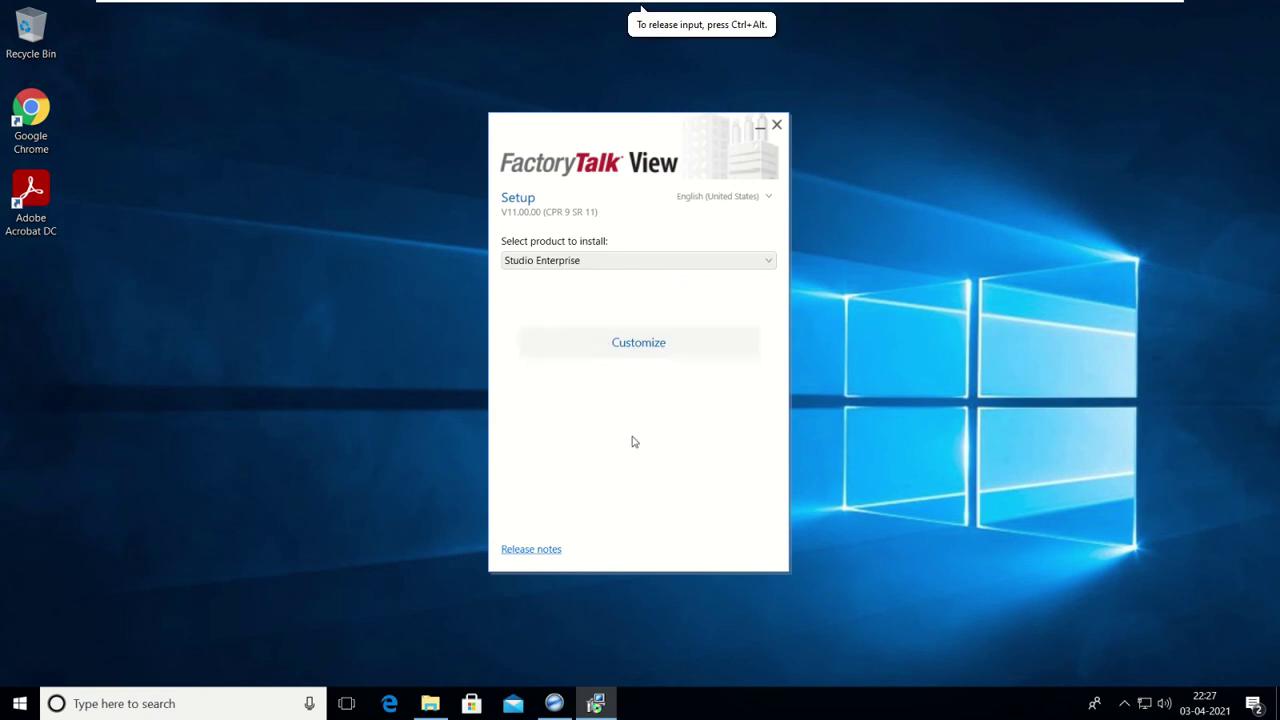
pyautogui.click(651, 351)
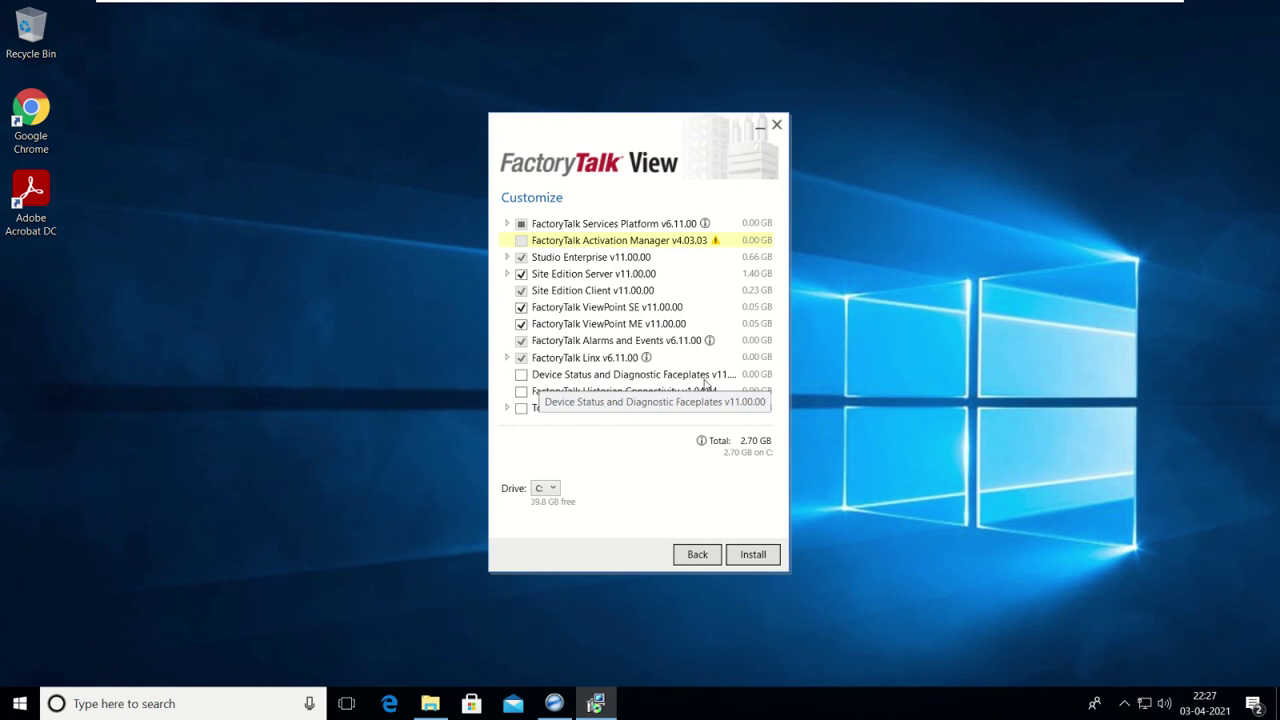
pyautogui.click(522, 376)
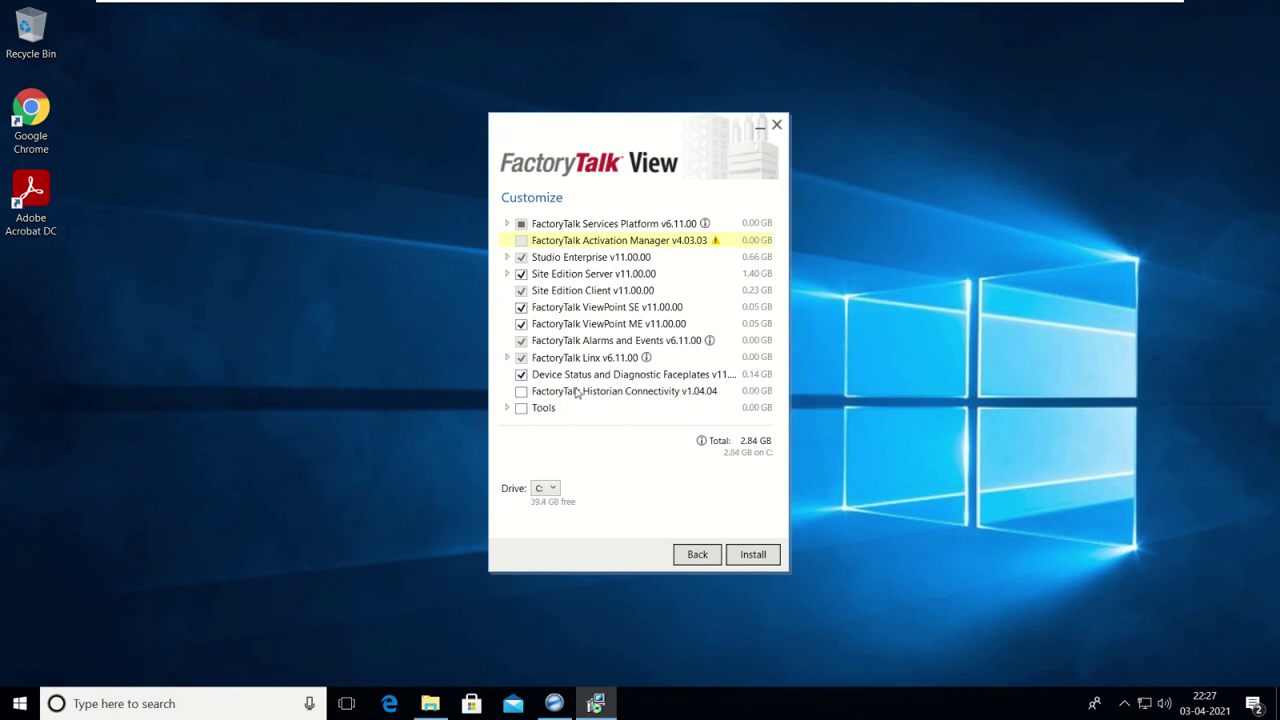
pyautogui.click(521, 375)
pyautogui.click(521, 375)
pyautogui.click(521, 392)
pyautogui.click(520, 394)
pyautogui.click(521, 392)
# - Expand Tools, keep drive C: as the install location, and start installing
pyautogui.click(507, 409)
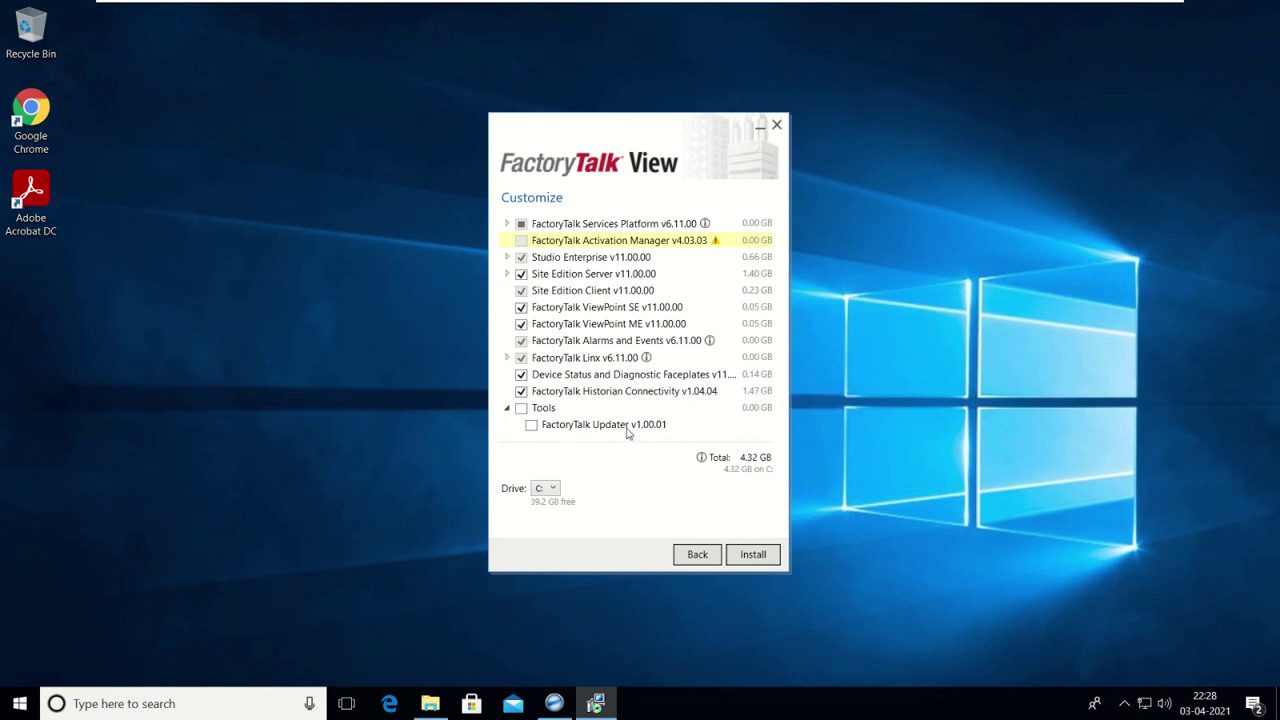
pyautogui.click(553, 489)
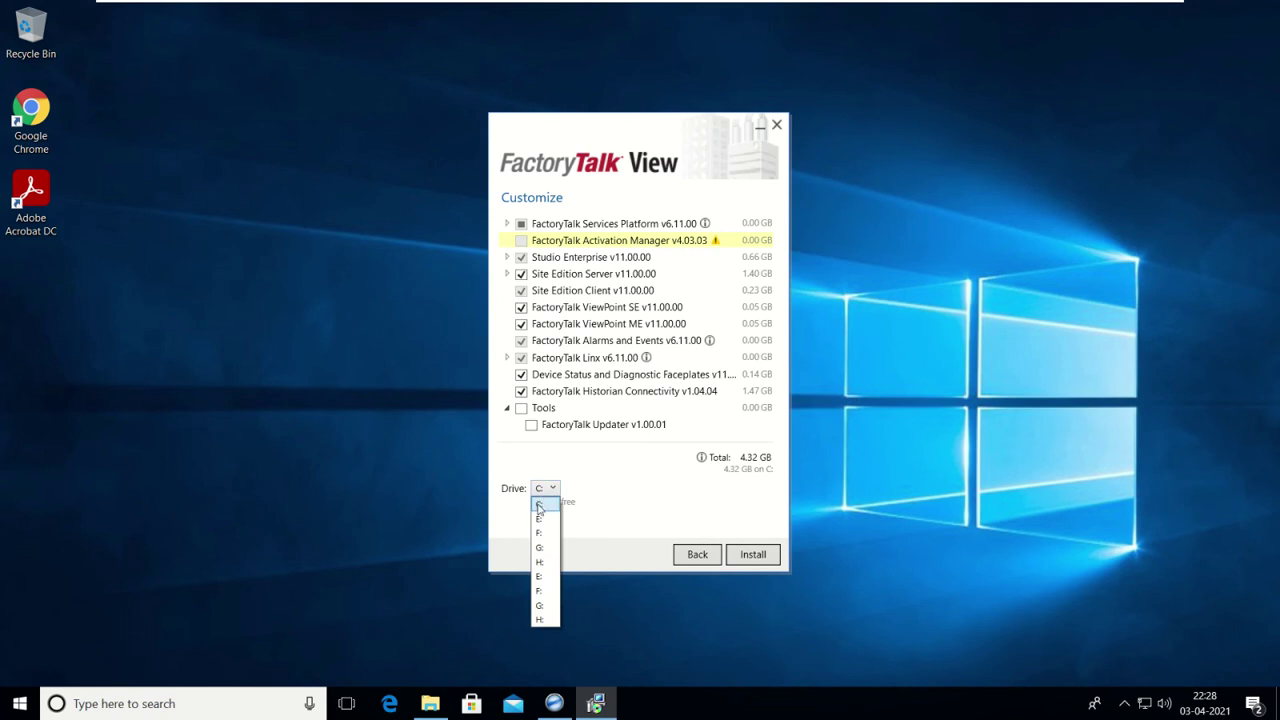
pyautogui.click(550, 505)
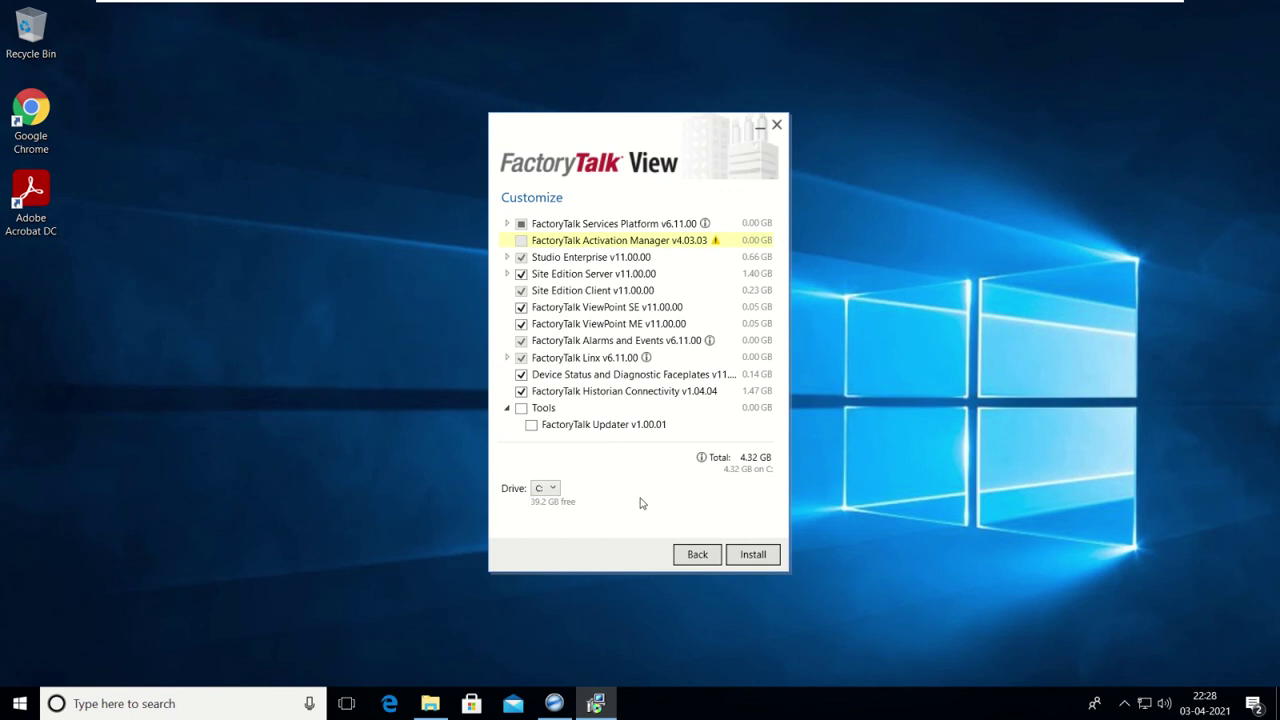
pyautogui.click(772, 566)
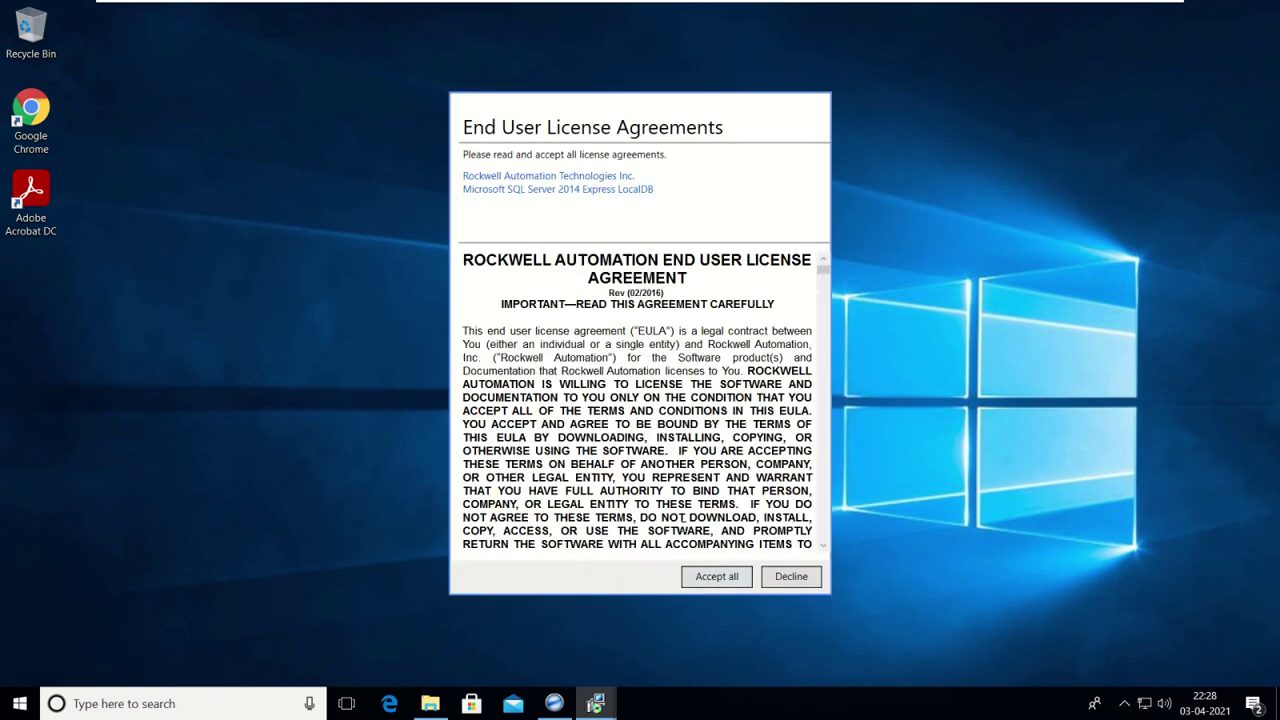
# - Accept all license agreements and let installation run to the activation page
pyautogui.click(697, 576)
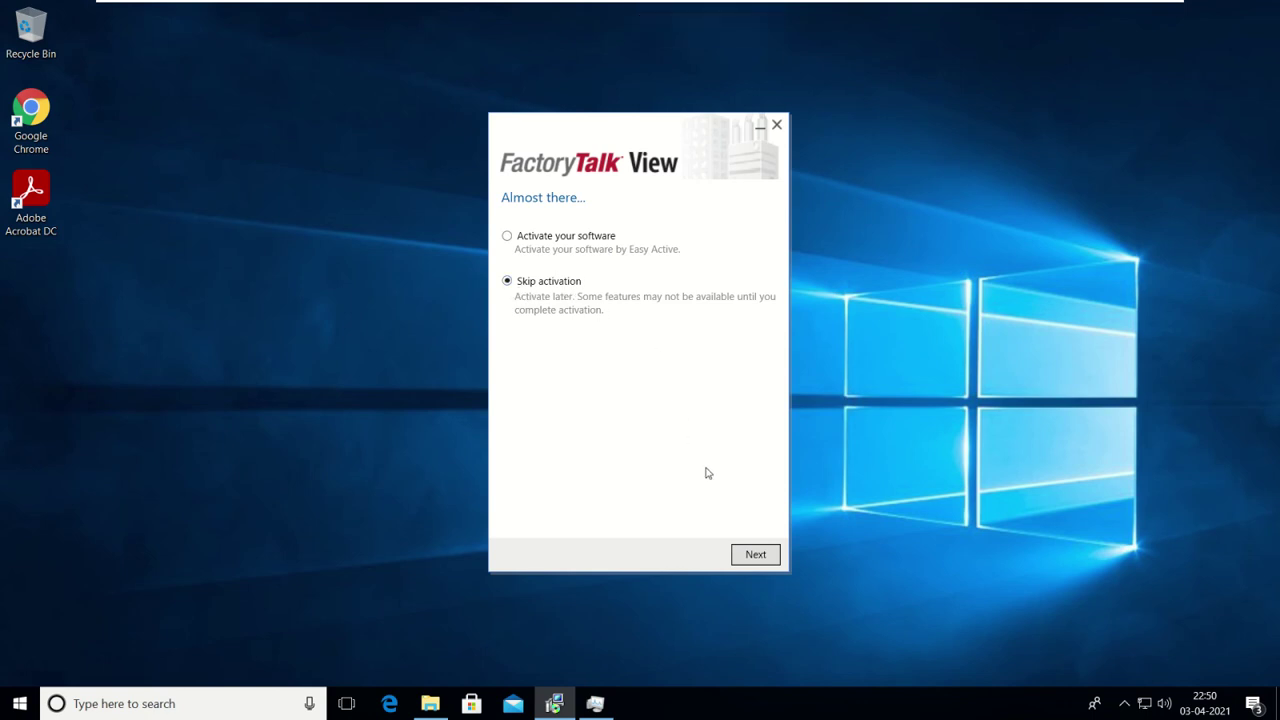
# - Continue without activating and restart the computer immediately
pyautogui.click(757, 556)
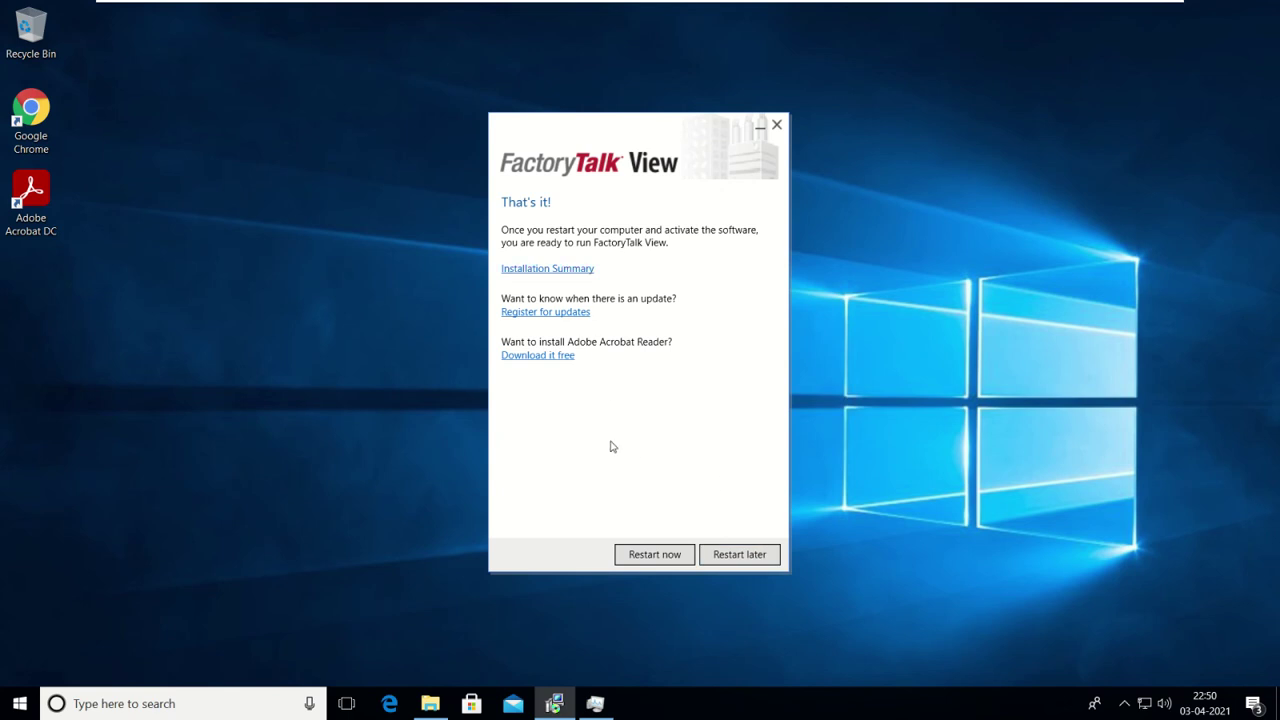
pyautogui.click(655, 556)
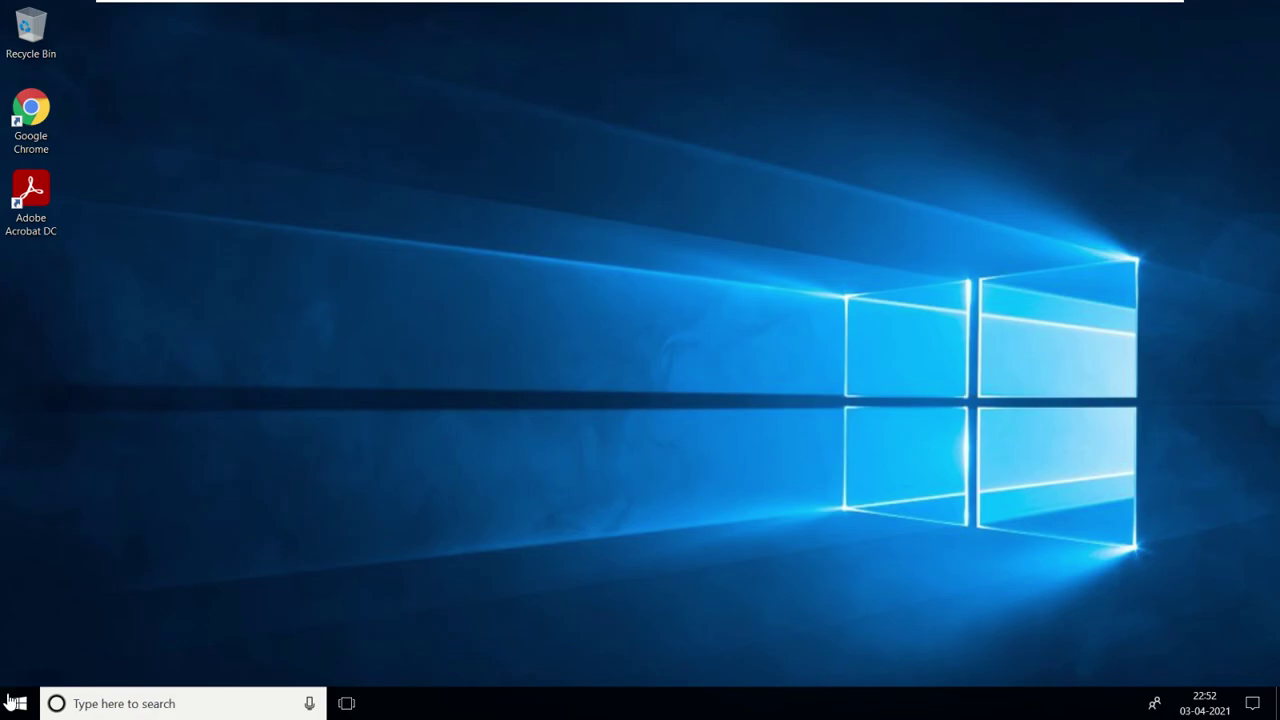
pyautogui.click(642, 10)
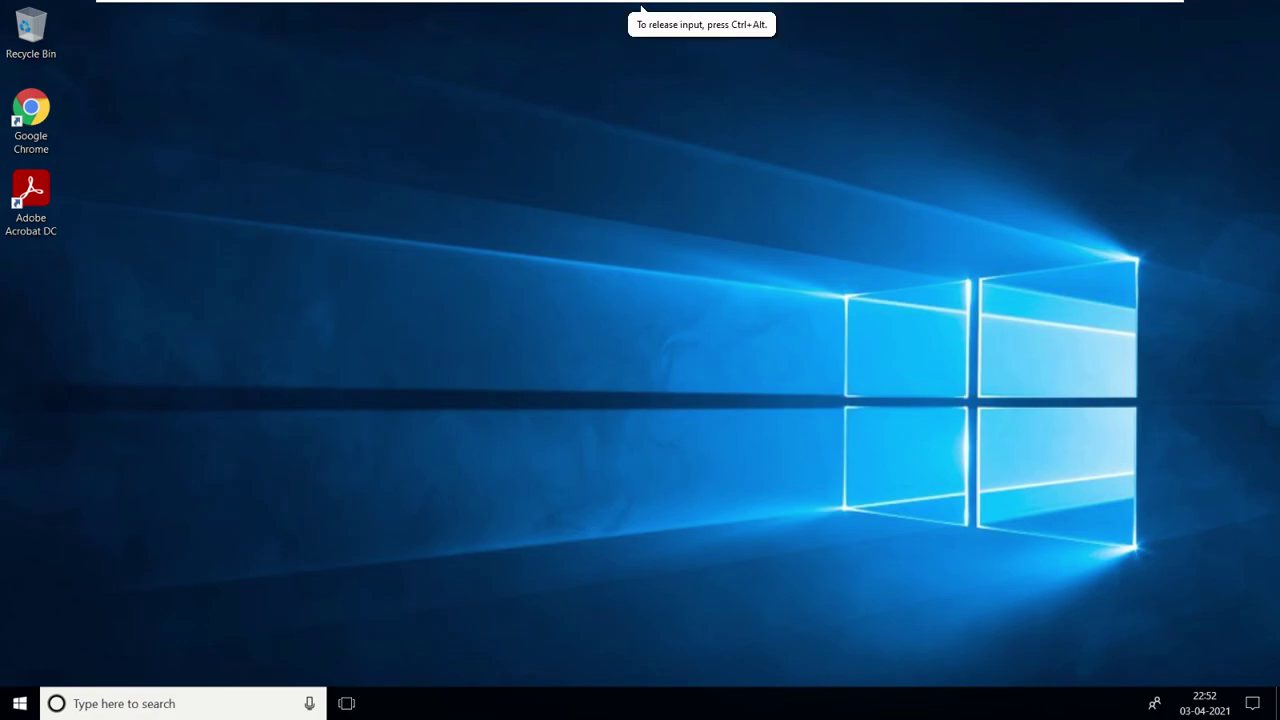
pyautogui.click(20, 706)
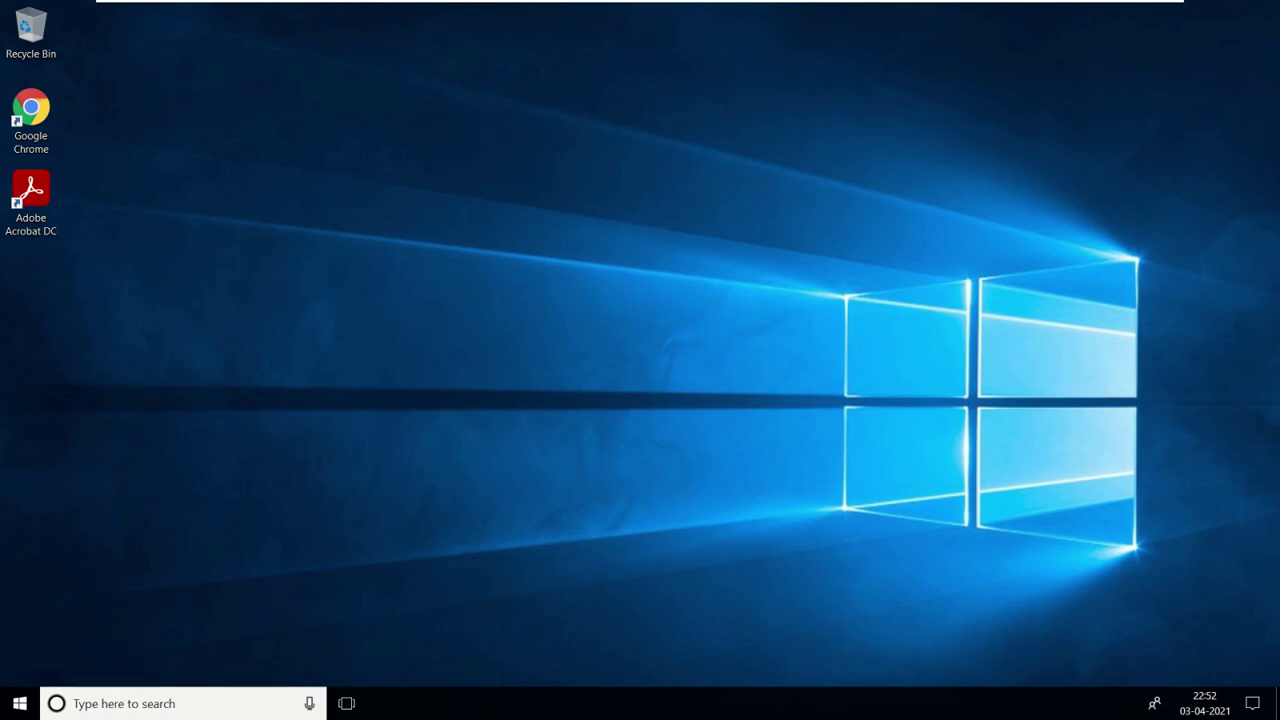
# - Search 'fac' to launch FactoryTalk View Studio, then expand the Start menu's Rockwell Software folder
pyautogui.write('fac')
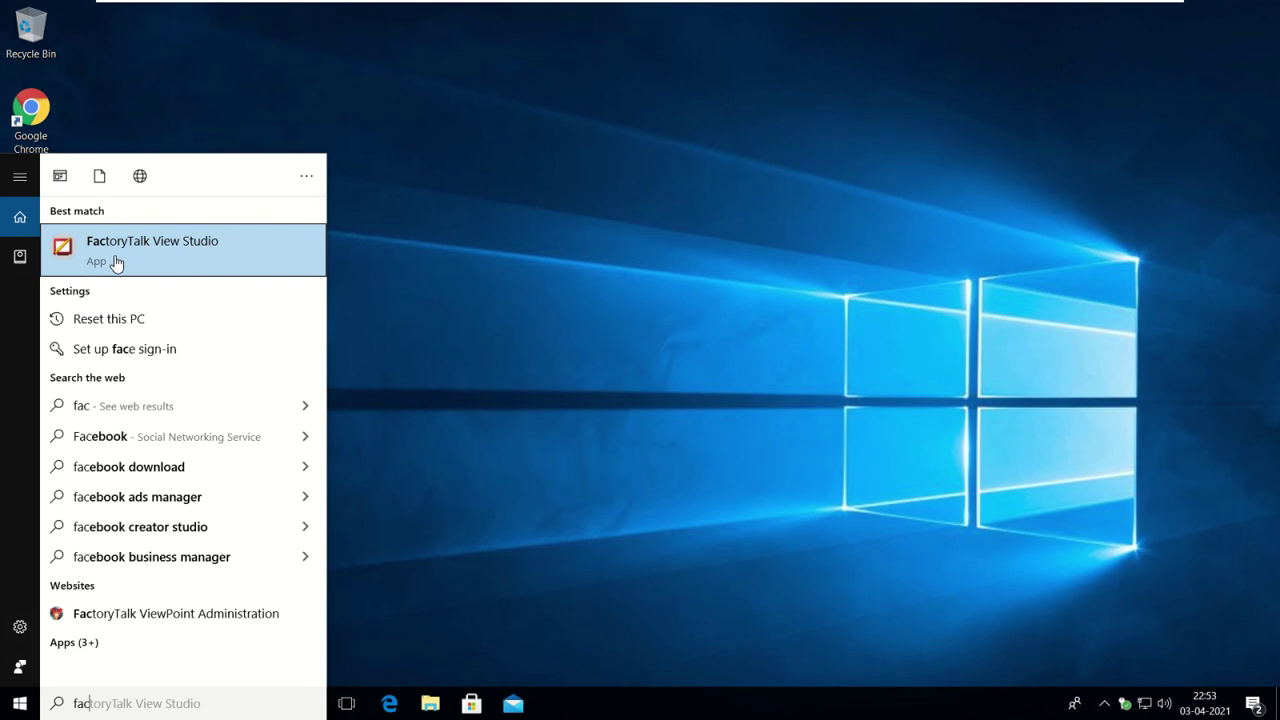
pyautogui.click(172, 250)
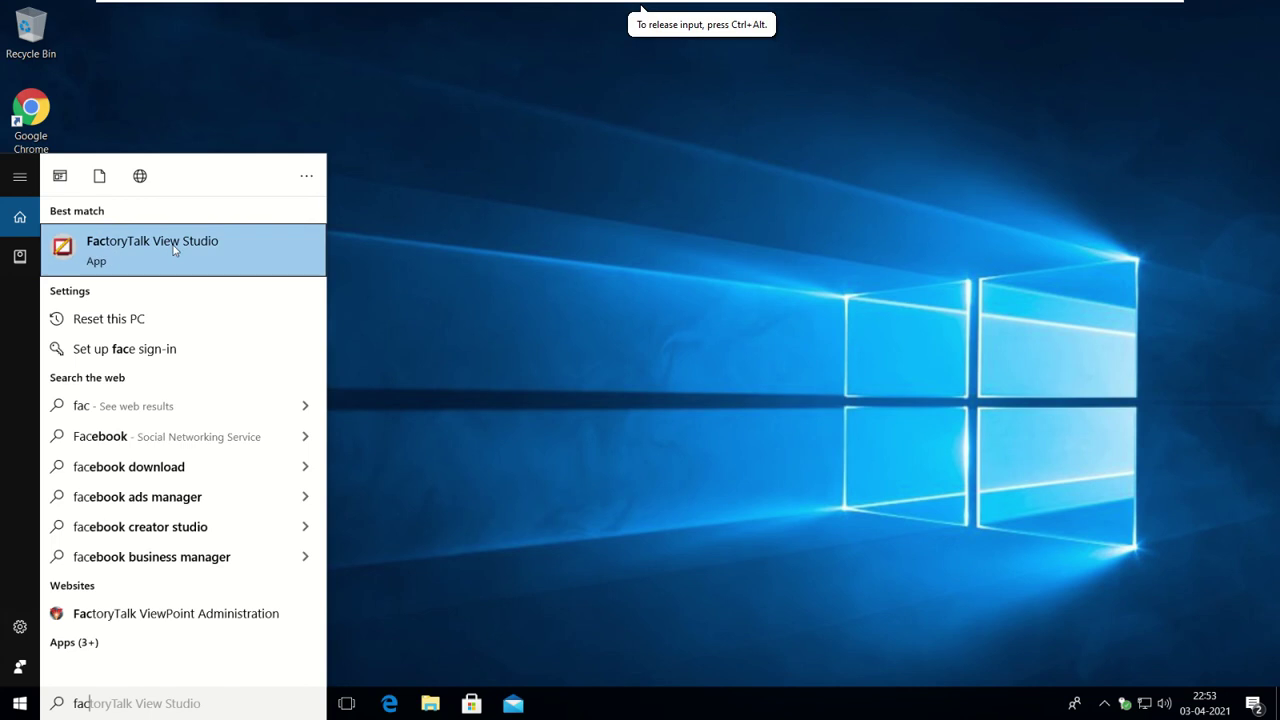
pyautogui.click(22, 692)
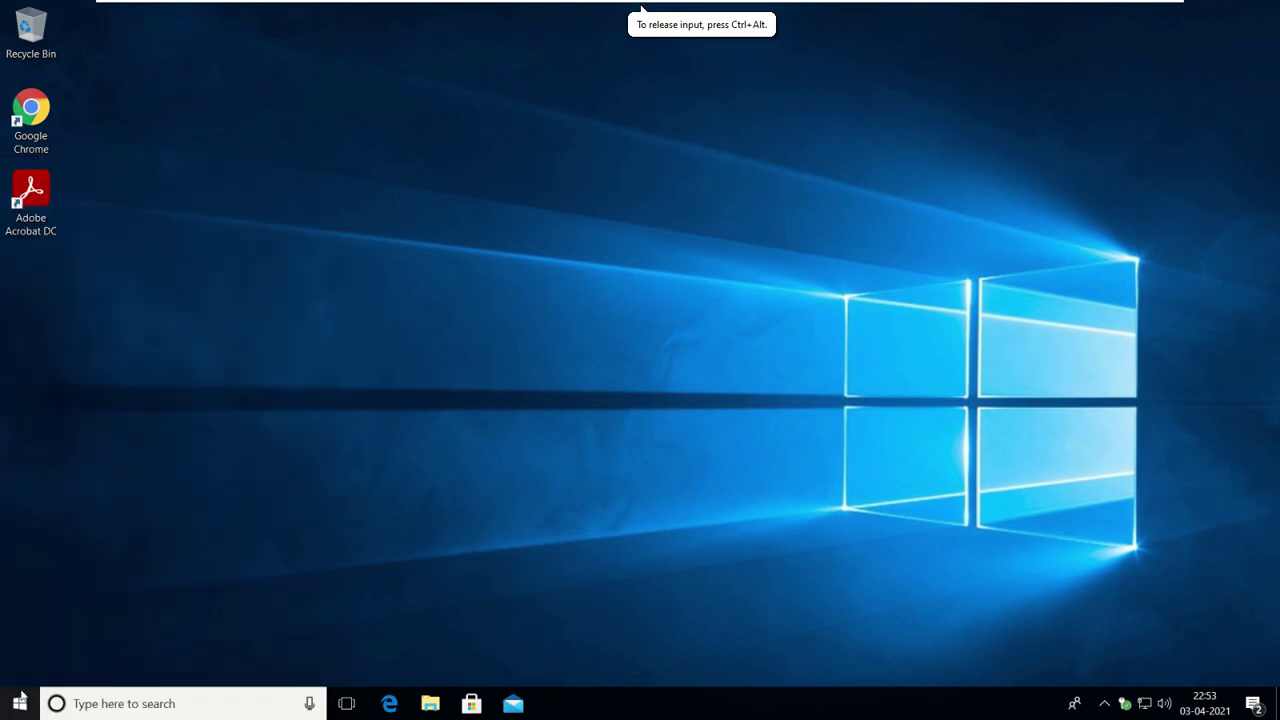
pyautogui.scroll(-10, 90, 400)
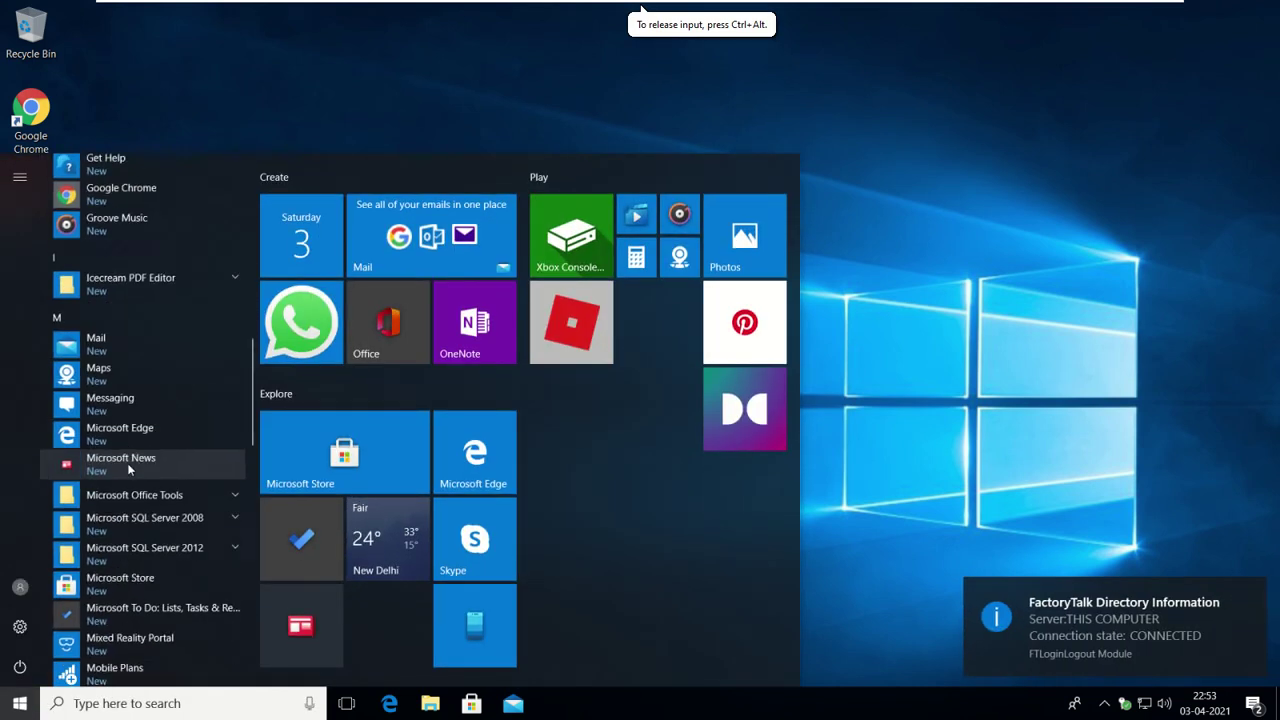
pyautogui.scroll(3, 137, 340)
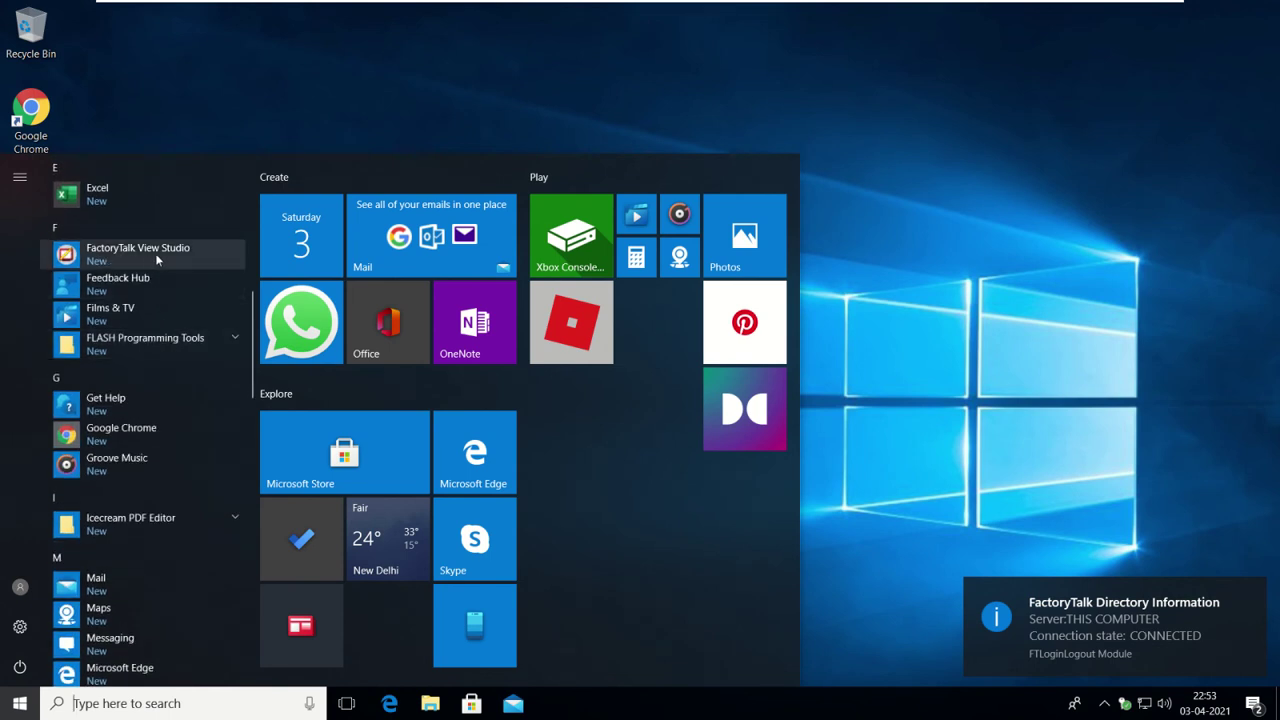
pyautogui.scroll(-5, 150, 530)
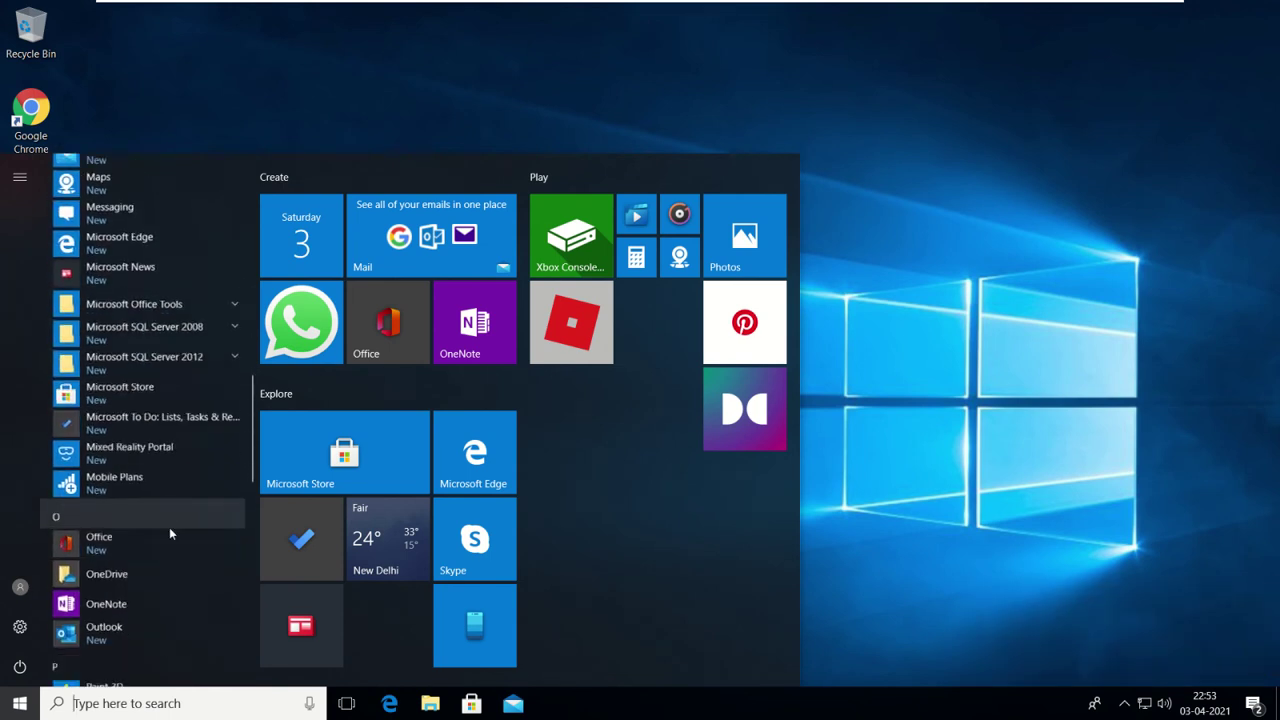
pyautogui.scroll(-5, 171, 535)
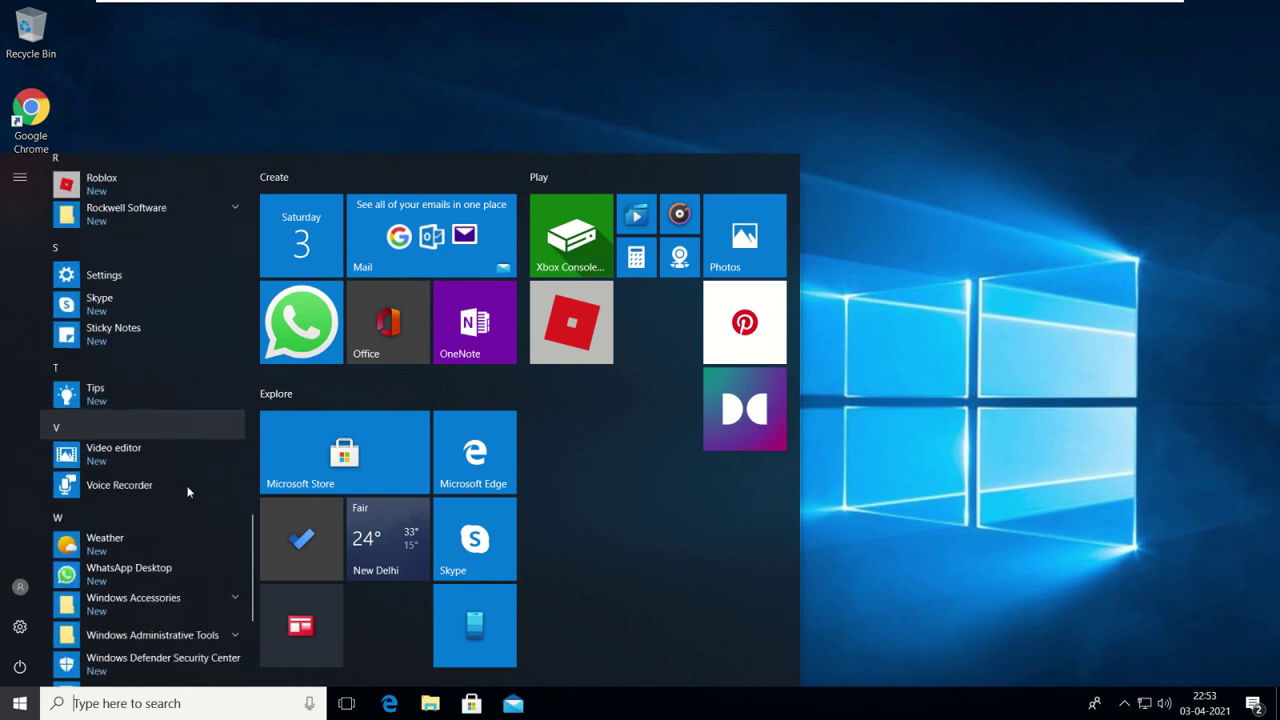
pyautogui.scroll(2, 189, 491)
pyautogui.click(173, 371)
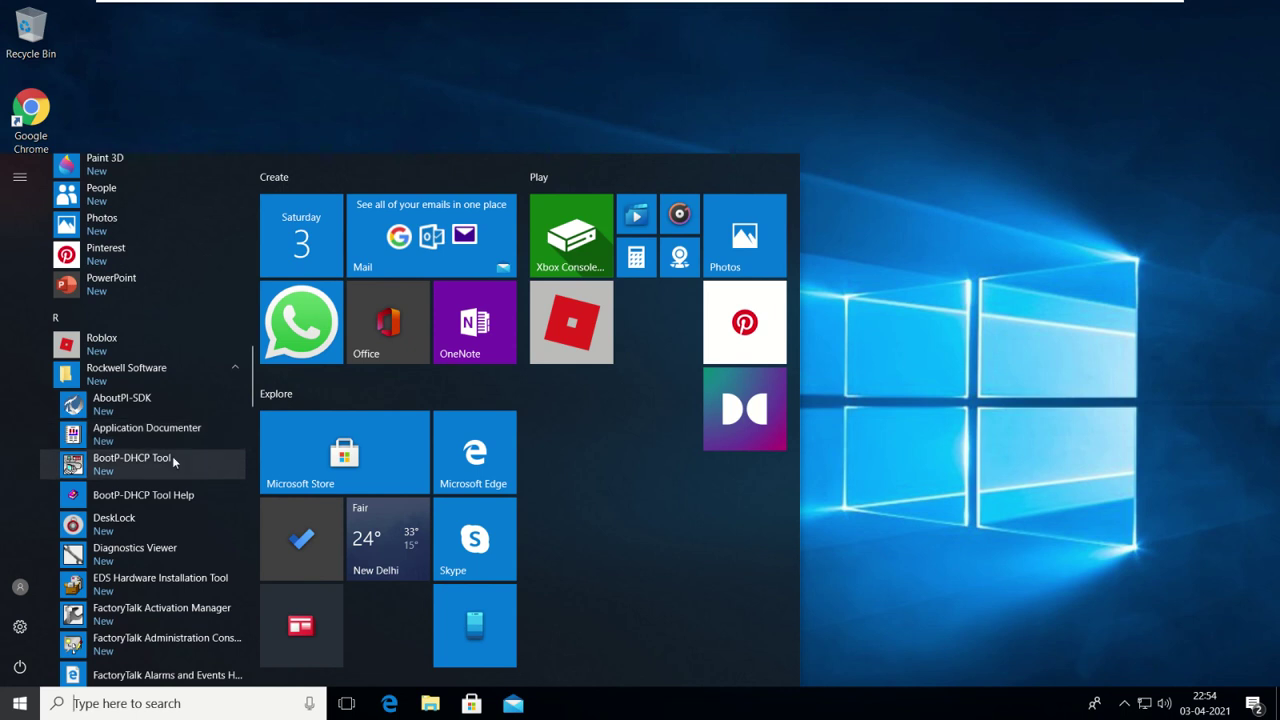
# - Scroll through the Rockwell Software apps and back up to FactoryTalk View Studio
pyautogui.scroll(-3, 130, 485)
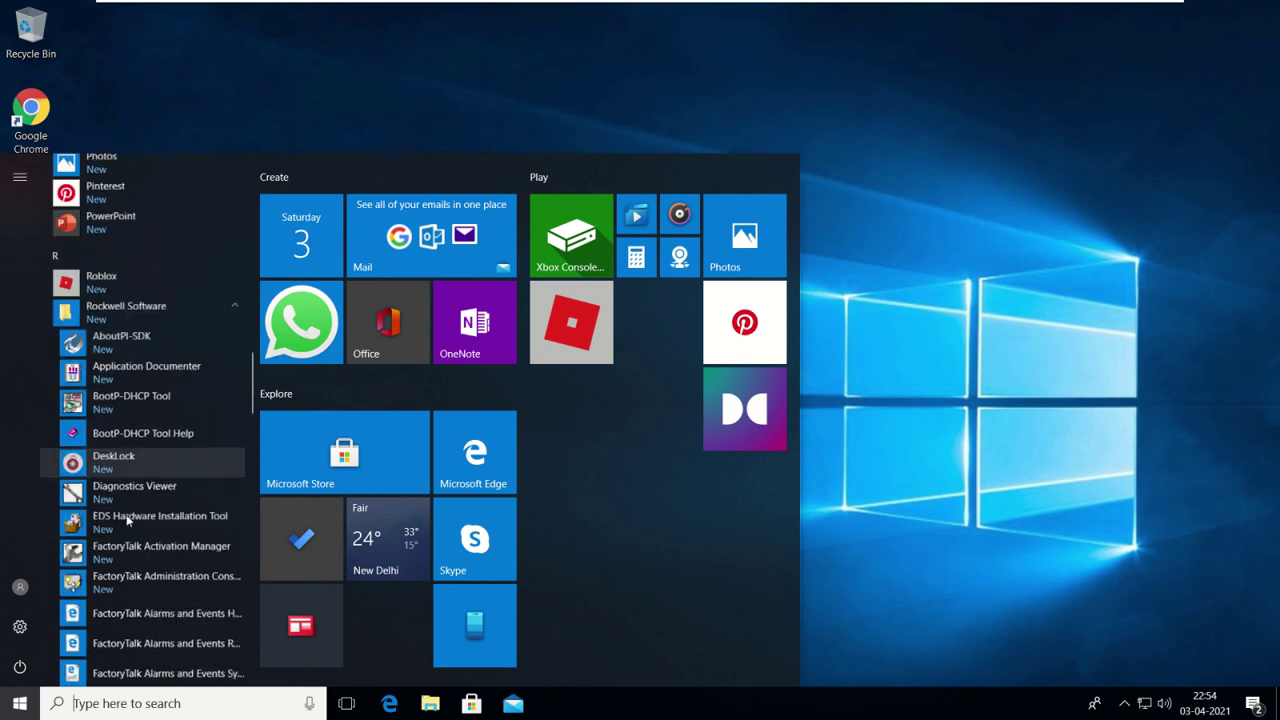
pyautogui.scroll(-2, 142, 479)
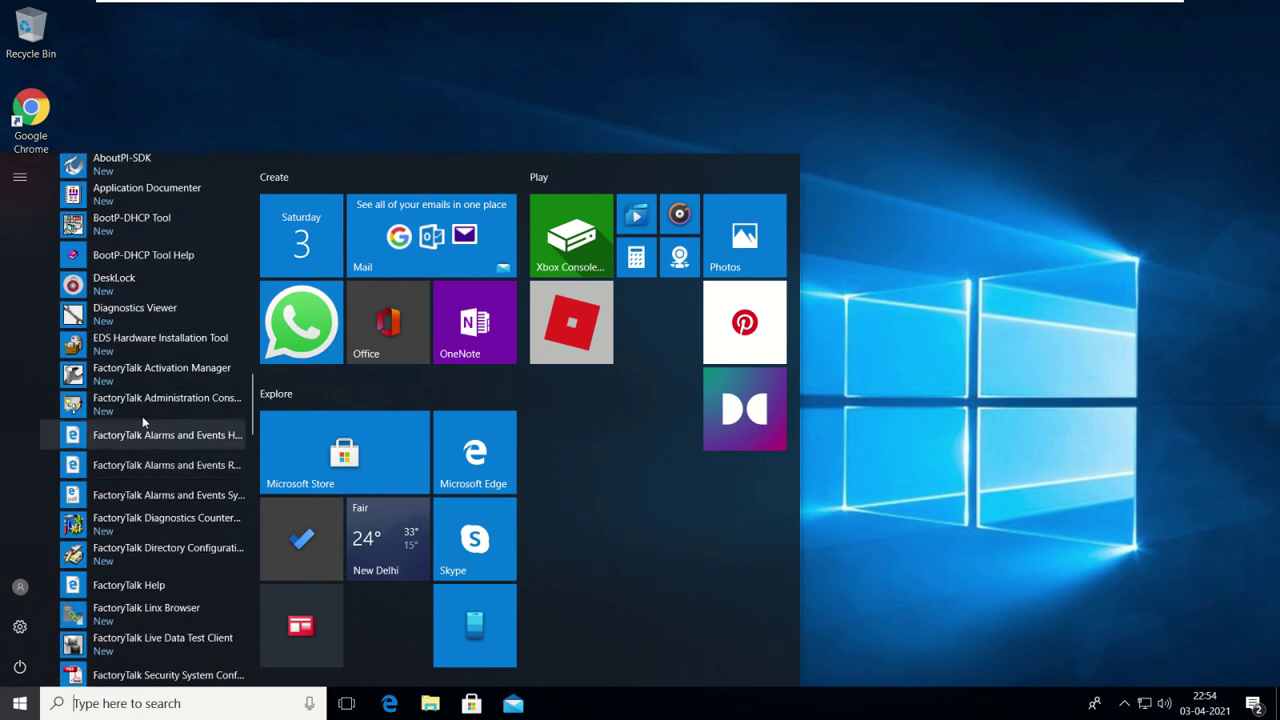
pyautogui.scroll(-6, 162, 460)
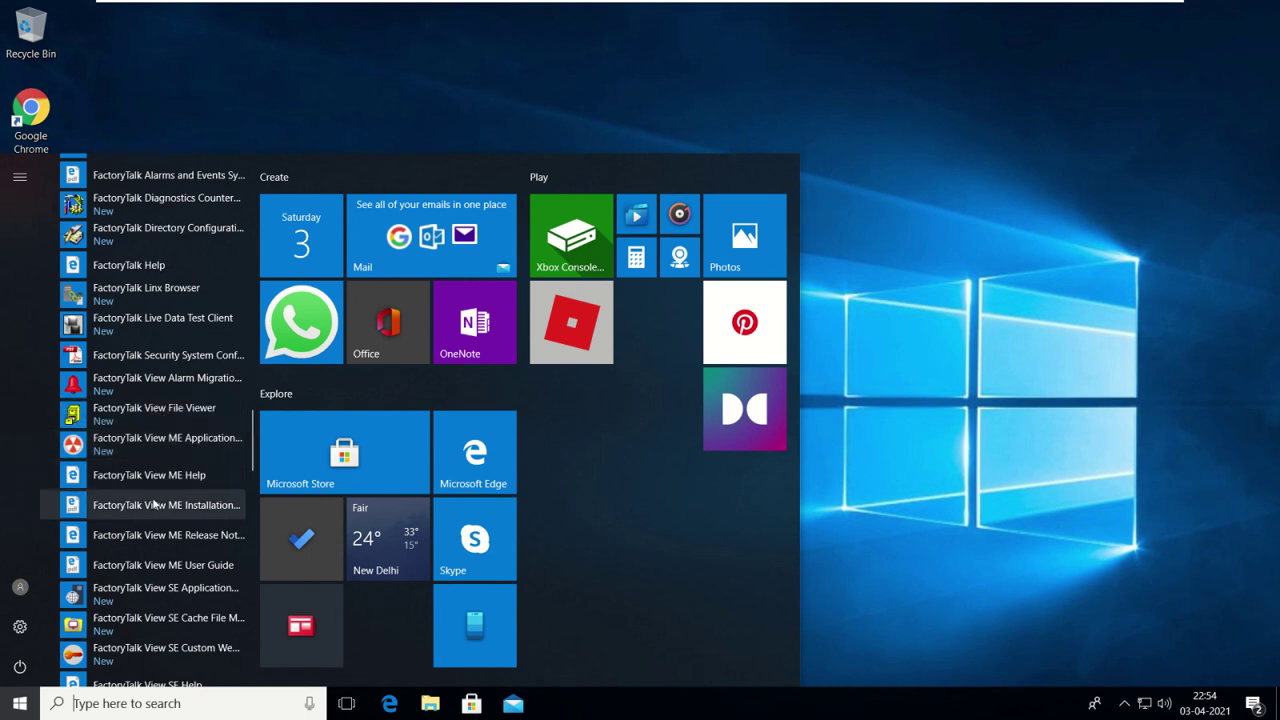
pyautogui.scroll(-4, 148, 495)
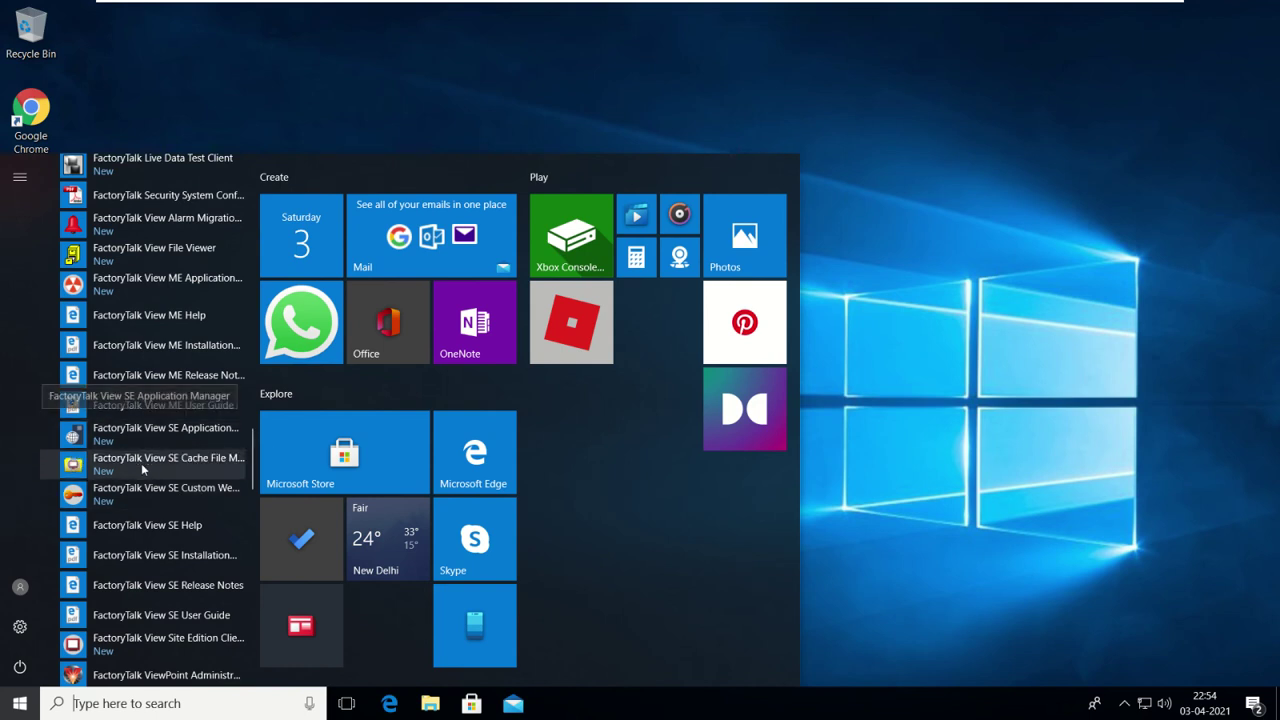
pyautogui.scroll(-2, 140, 440)
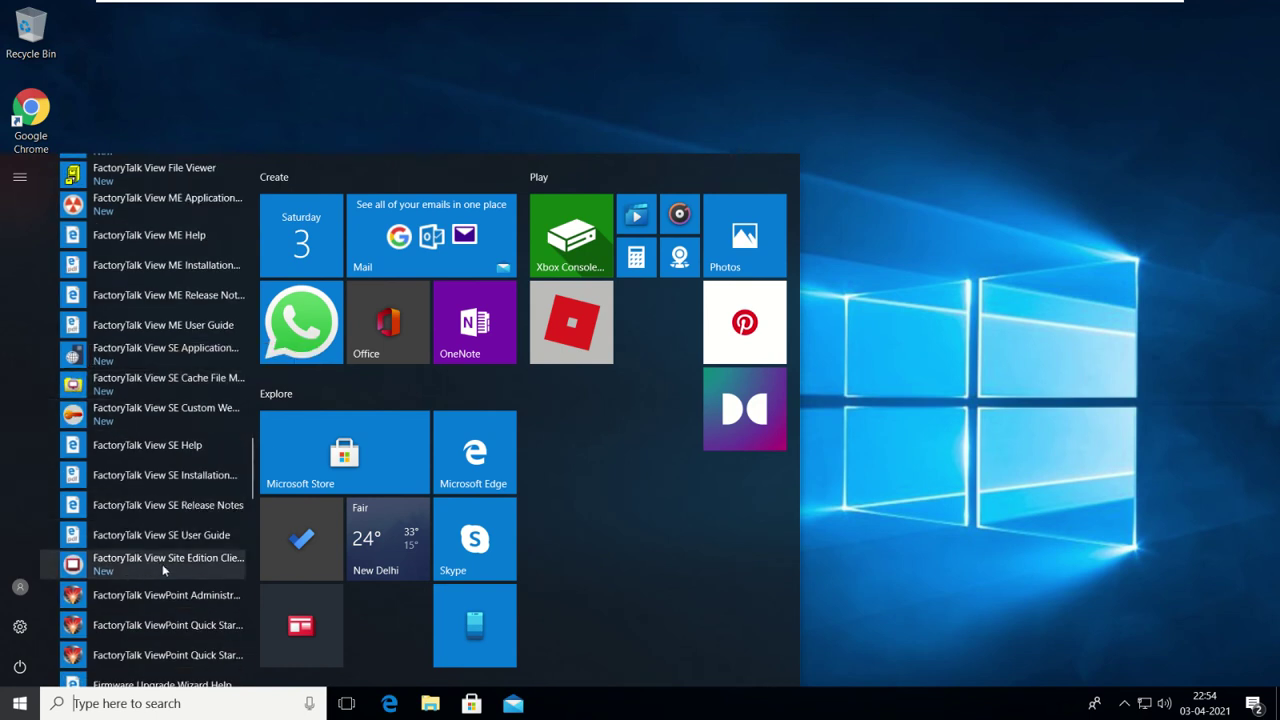
pyautogui.scroll(-1, 200, 564)
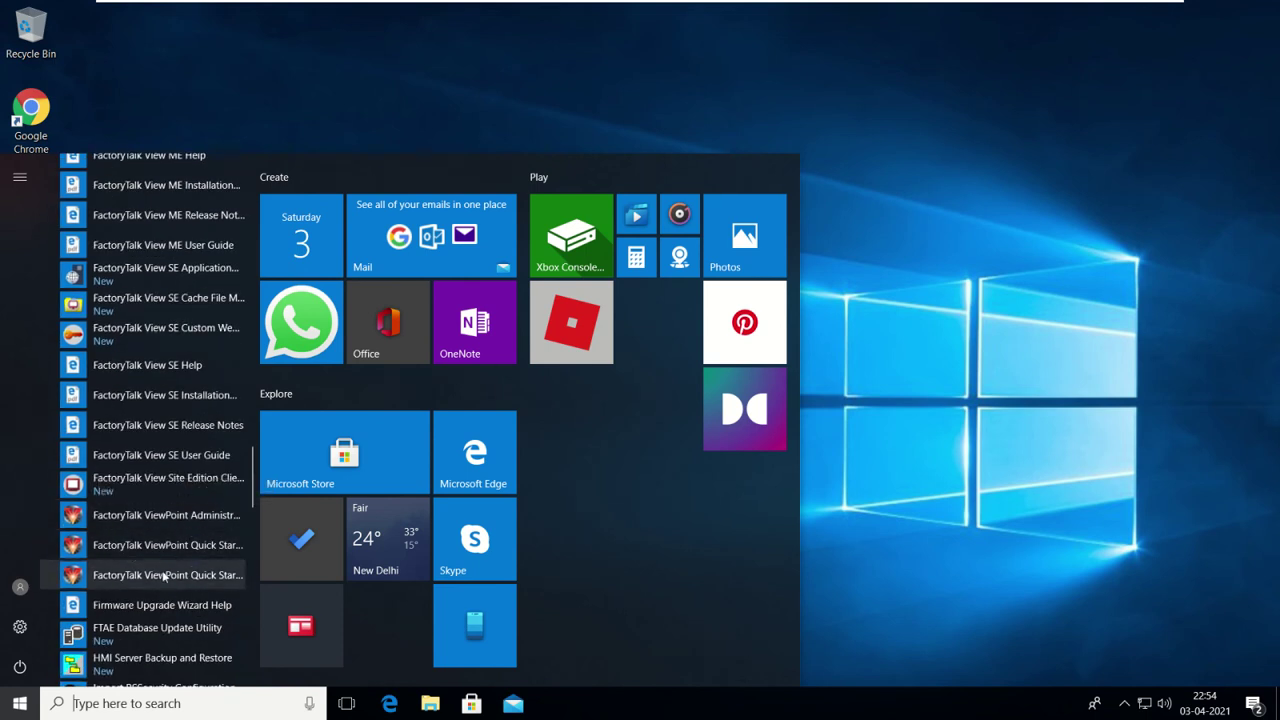
pyautogui.scroll(-1, 117, 575)
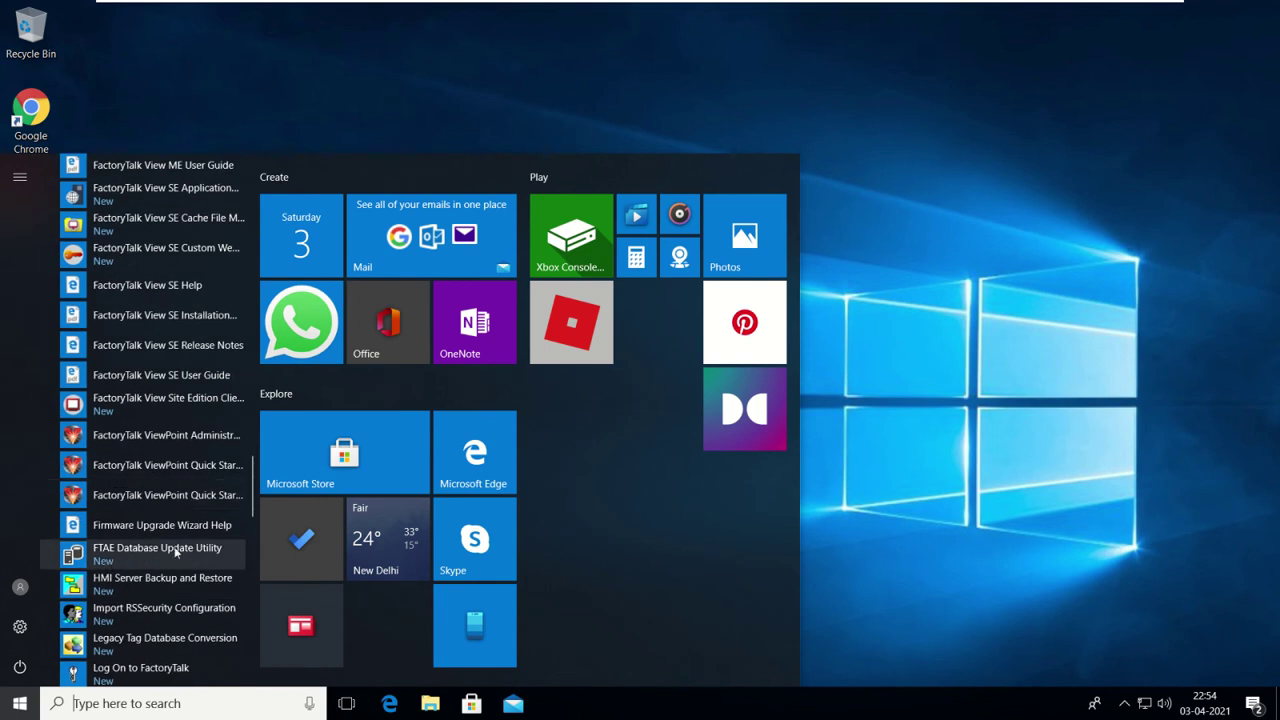
pyautogui.scroll(-2, 150, 578)
pyautogui.scroll(-1, 133, 485)
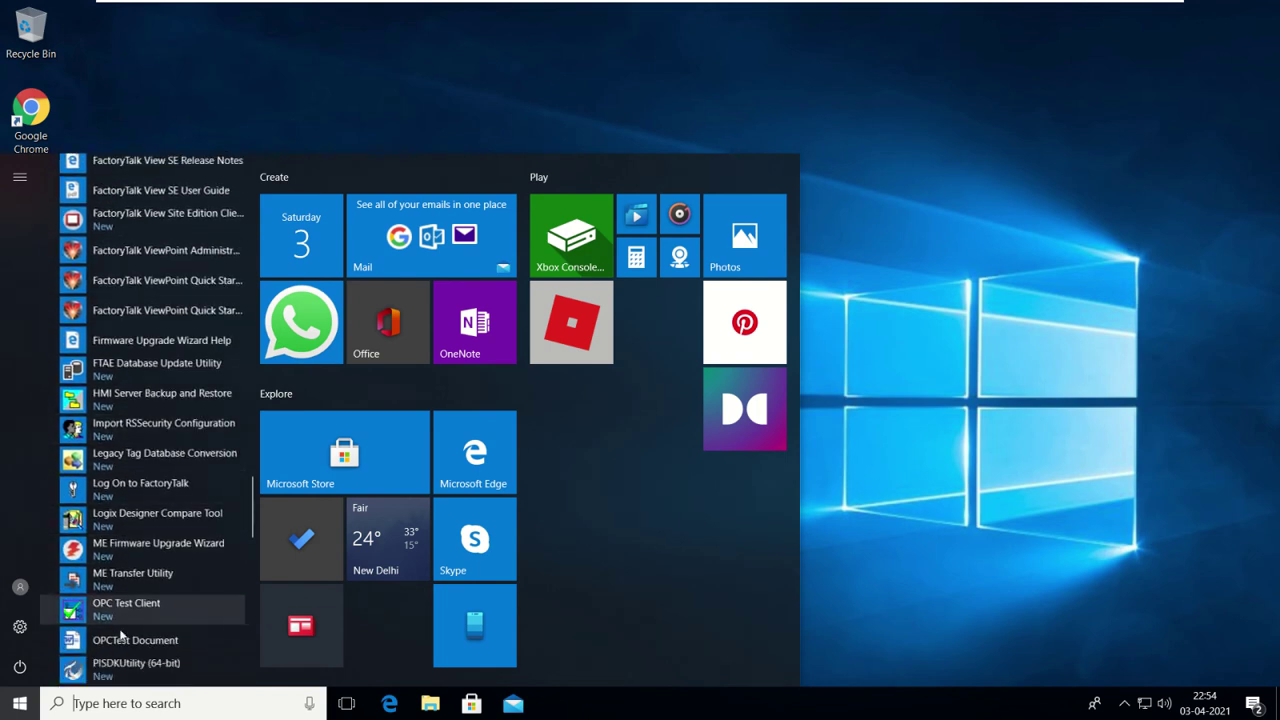
pyautogui.scroll(-1, 120, 632)
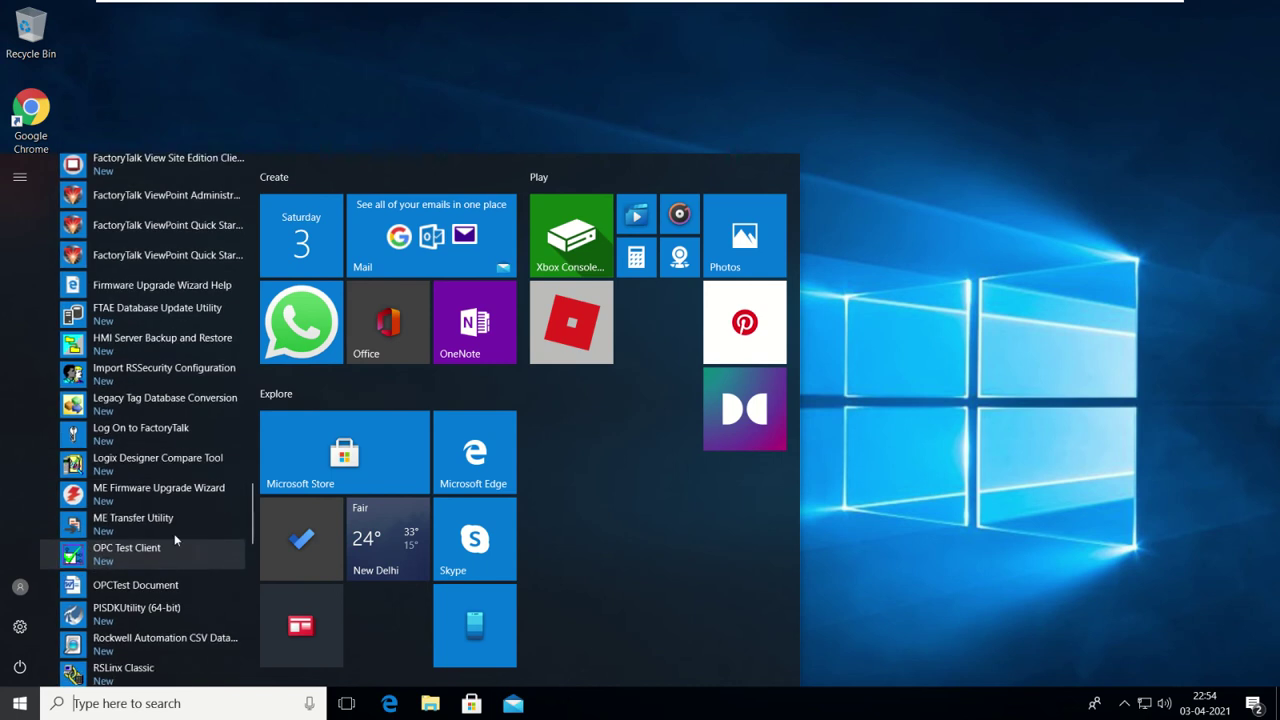
pyautogui.scroll(10, 137, 484)
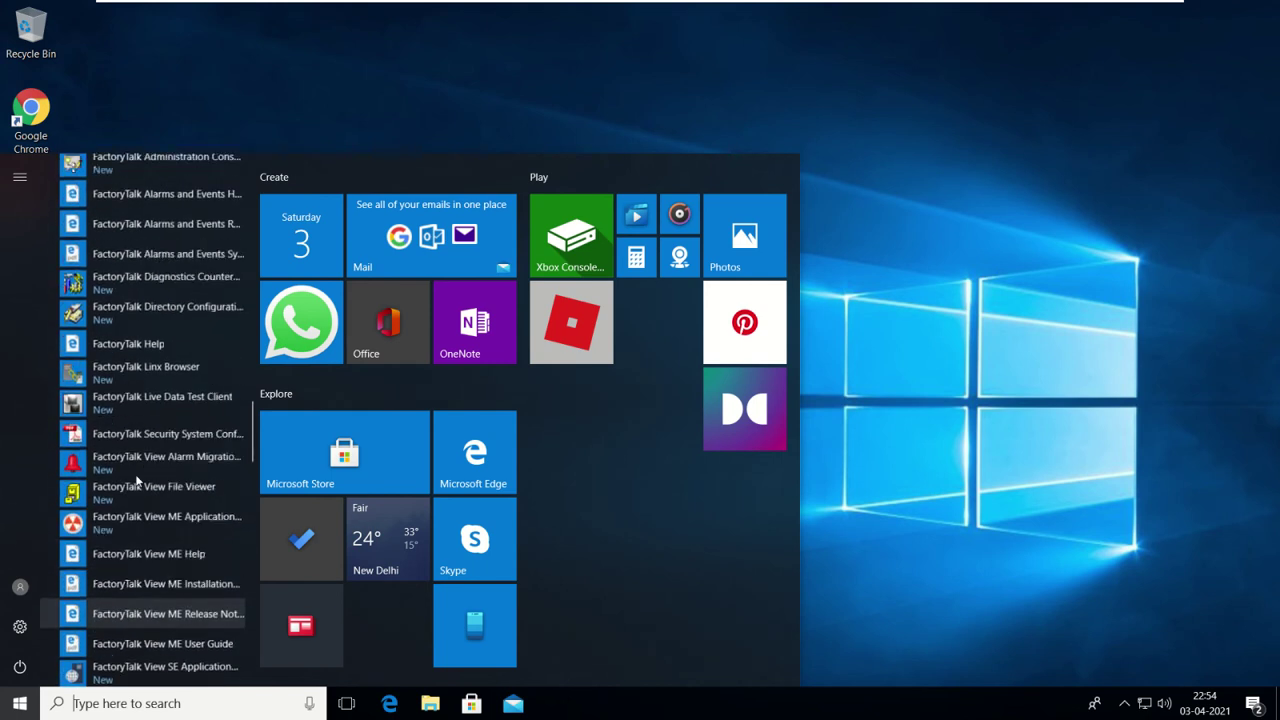
pyautogui.scroll(8, 137, 481)
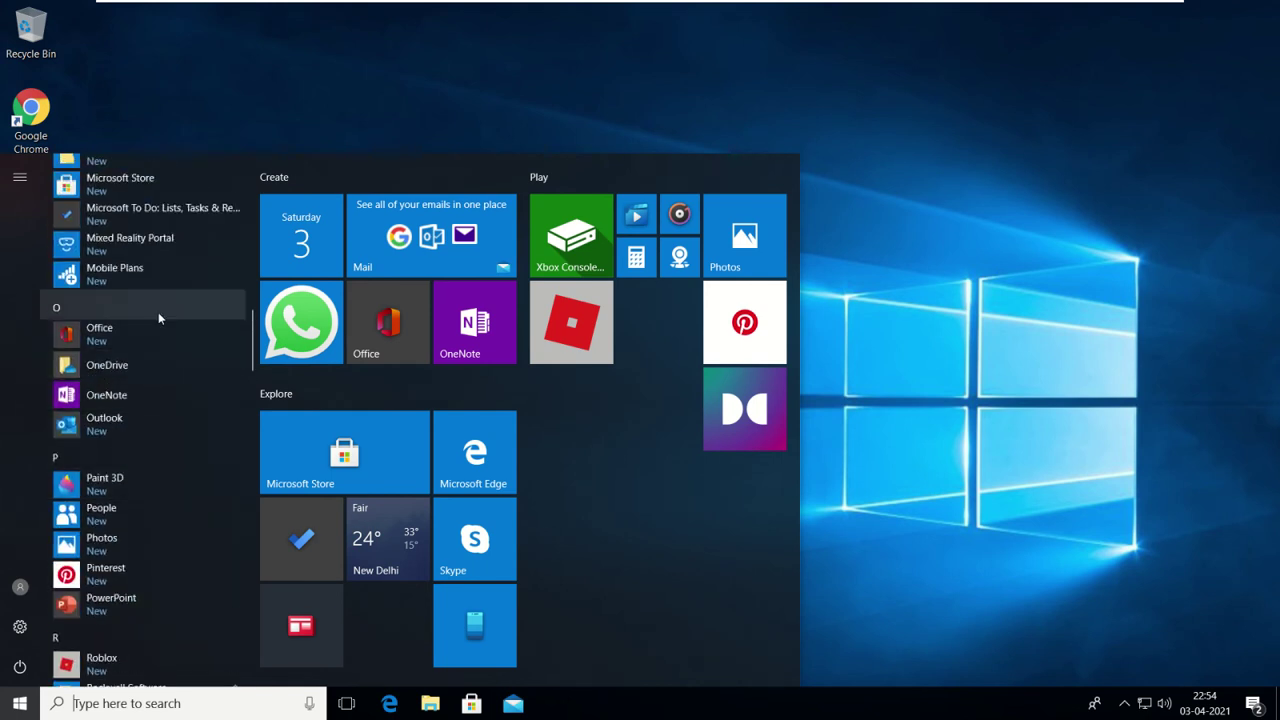
pyautogui.scroll(10, 158, 318)
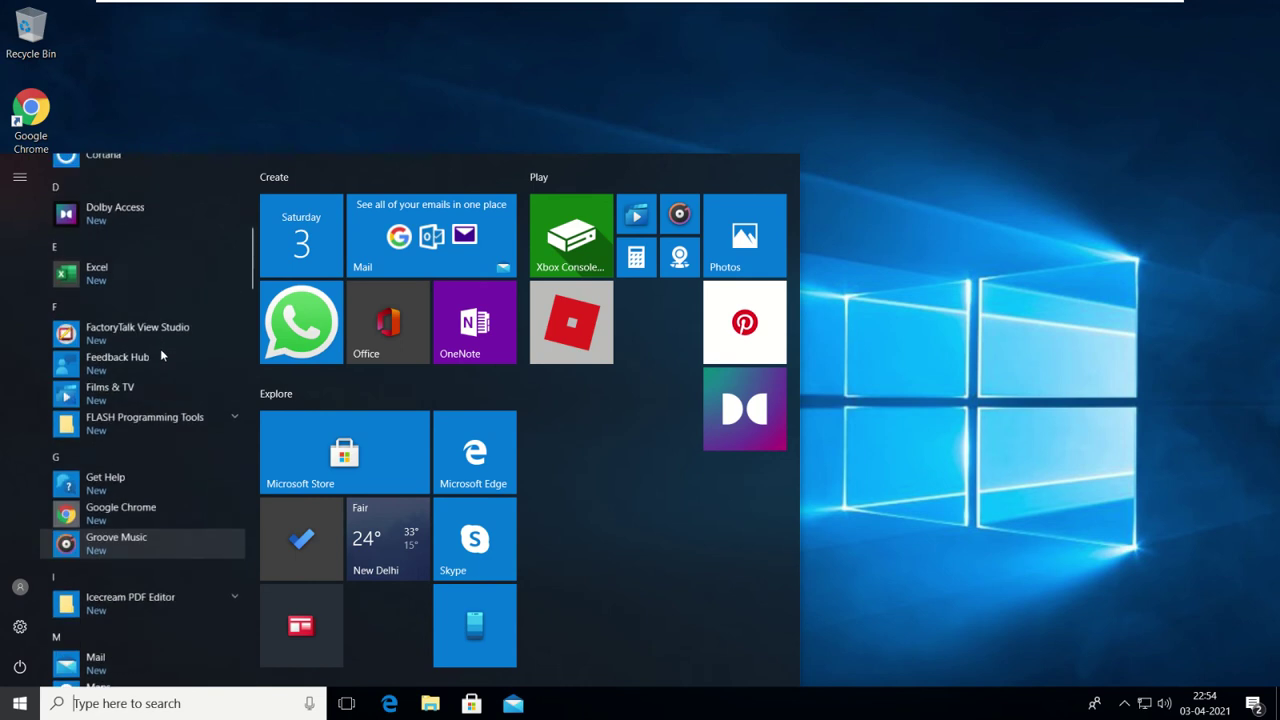
pyautogui.scroll(1, 158, 355)
# - Choose View Site Edition (Local Station) and open the existing InstantFizz_SE application
pyautogui.click(144, 413)
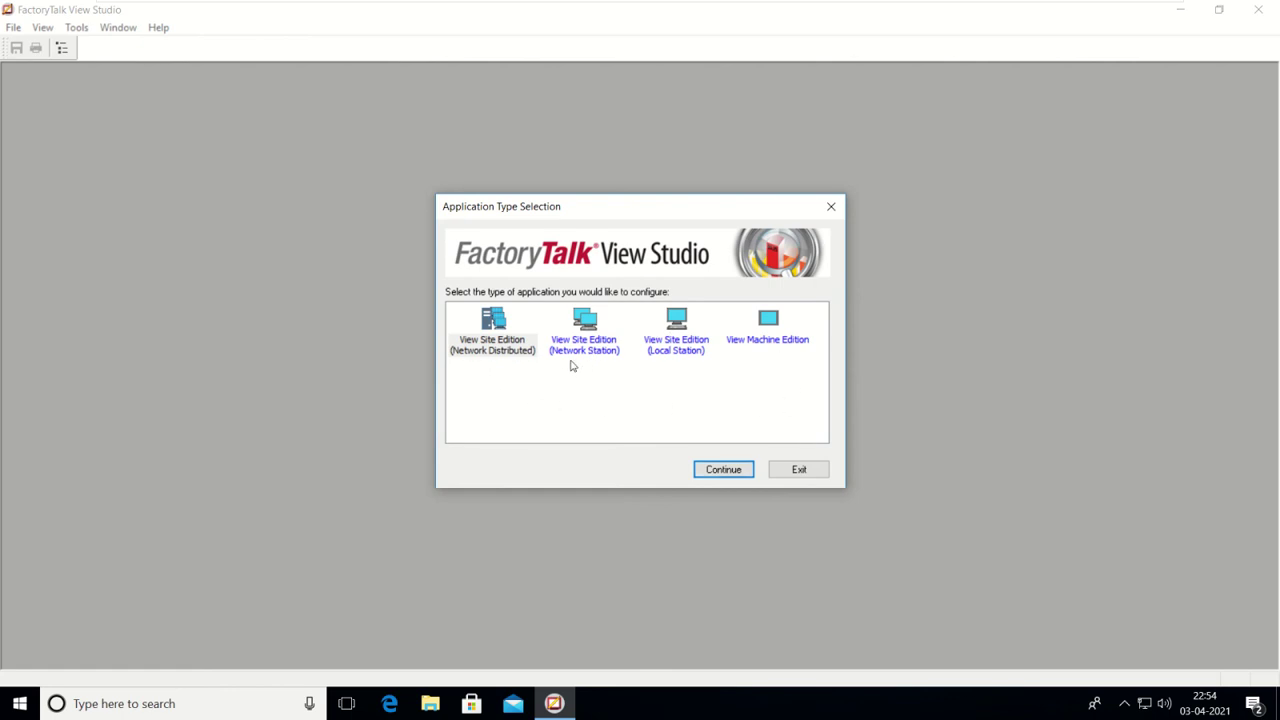
pyautogui.click(677, 356)
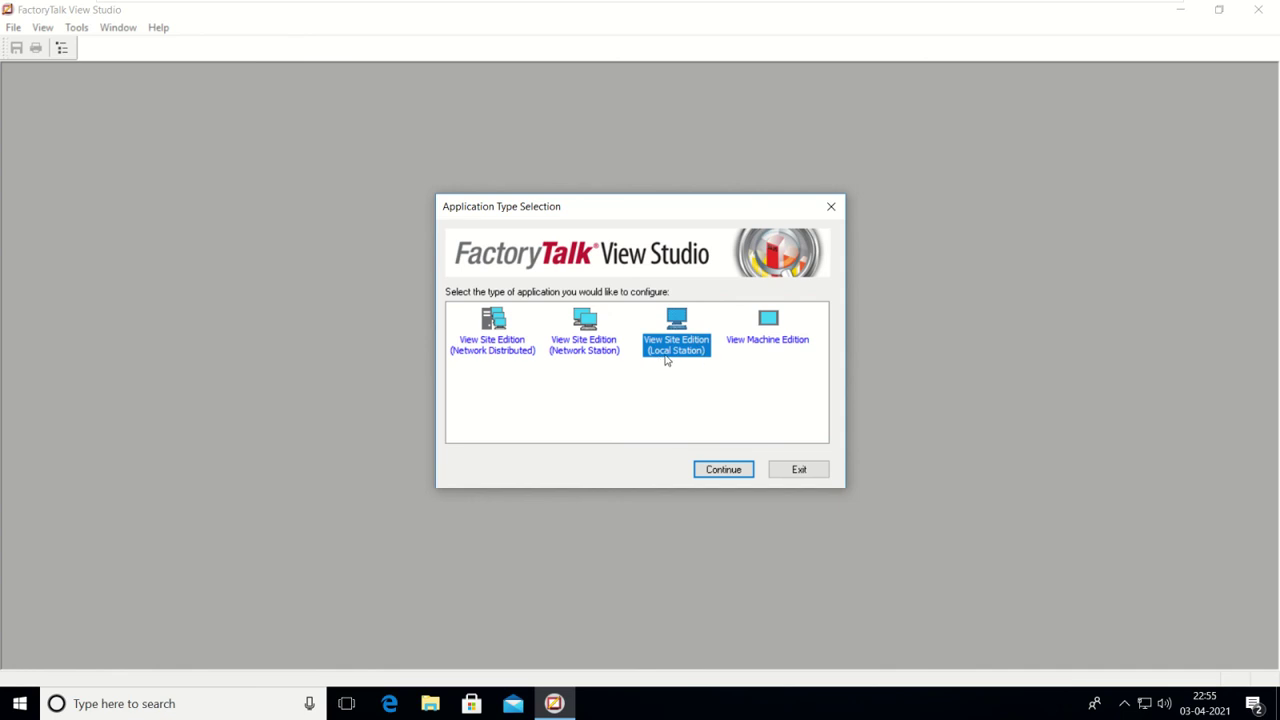
pyautogui.click(719, 474)
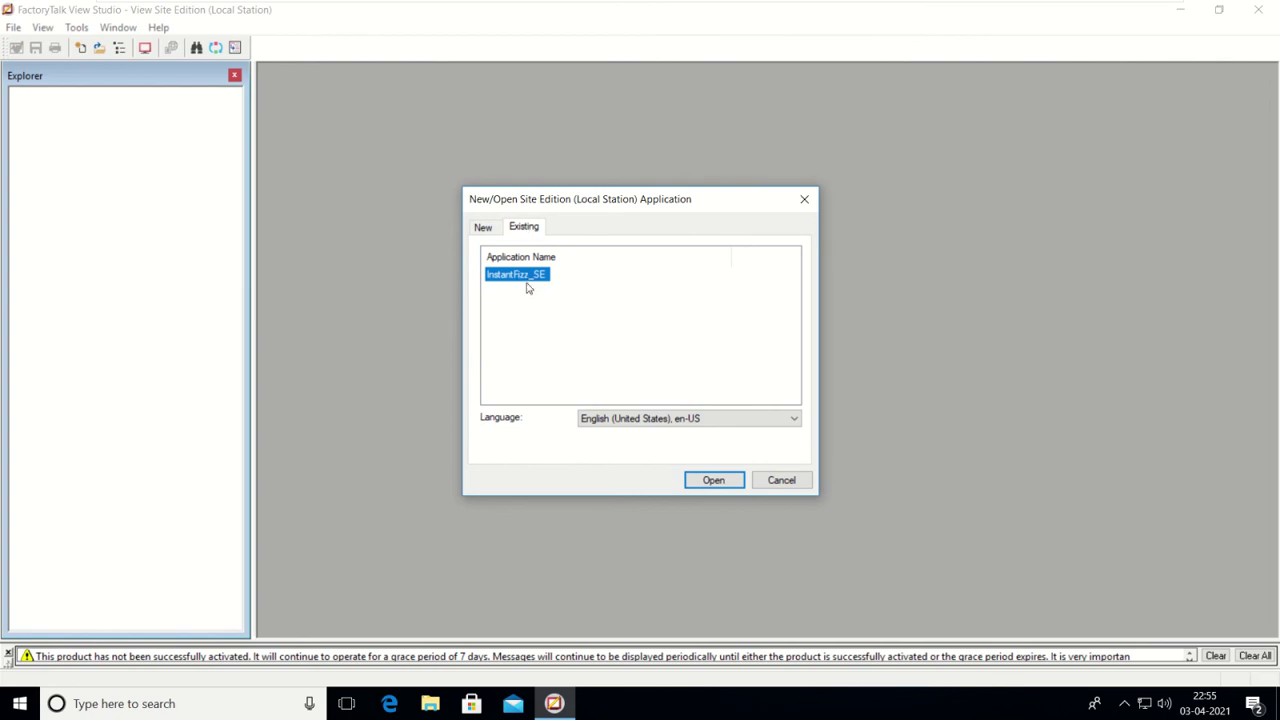
pyautogui.click(711, 481)
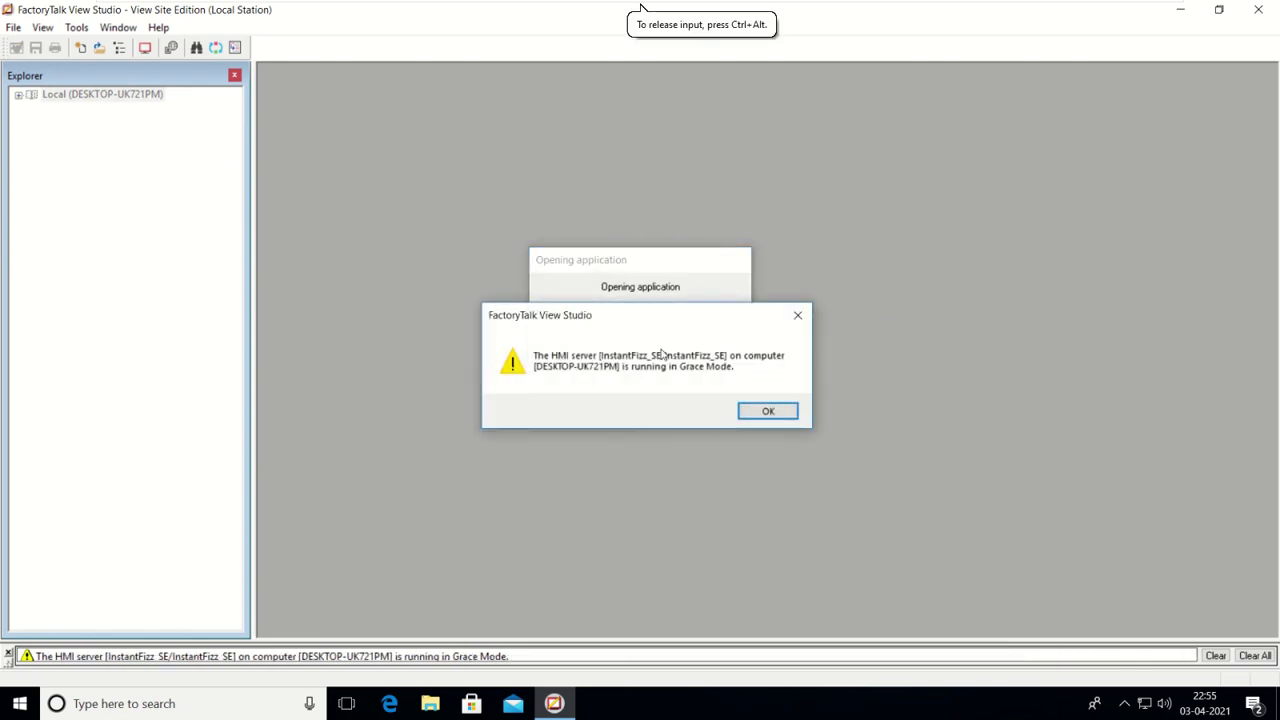
# - Dismiss the Grace Mode warning and let the InstantFizz_SE project tree load
pyautogui.click(766, 412)
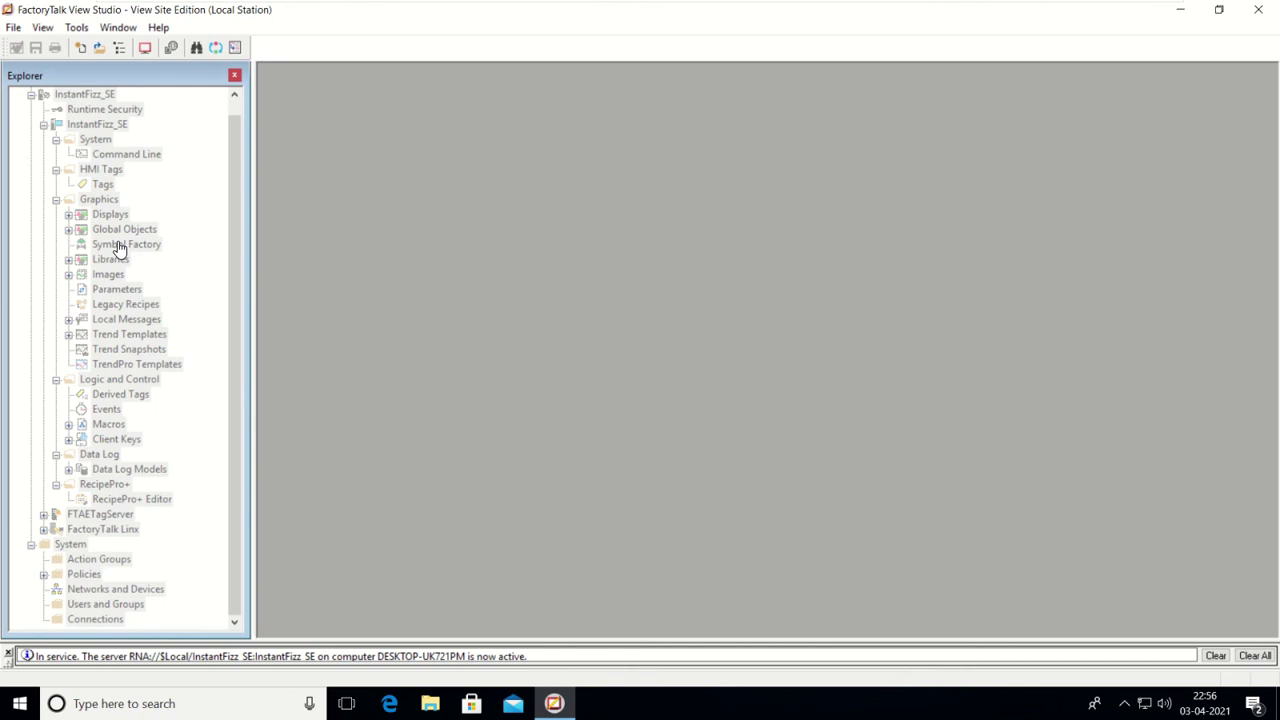
pyautogui.click(233, 297)
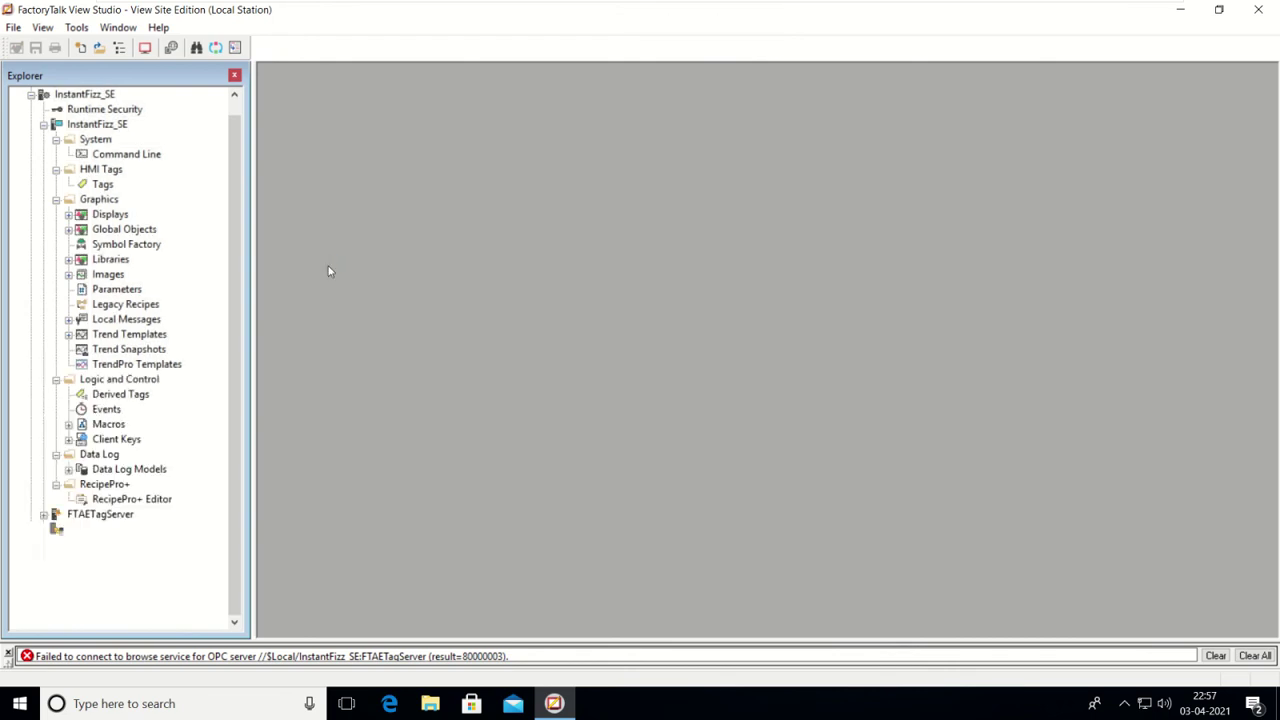
# - Open the packaging and plant overview displays, then test-run plant overview
pyautogui.click(69, 215)
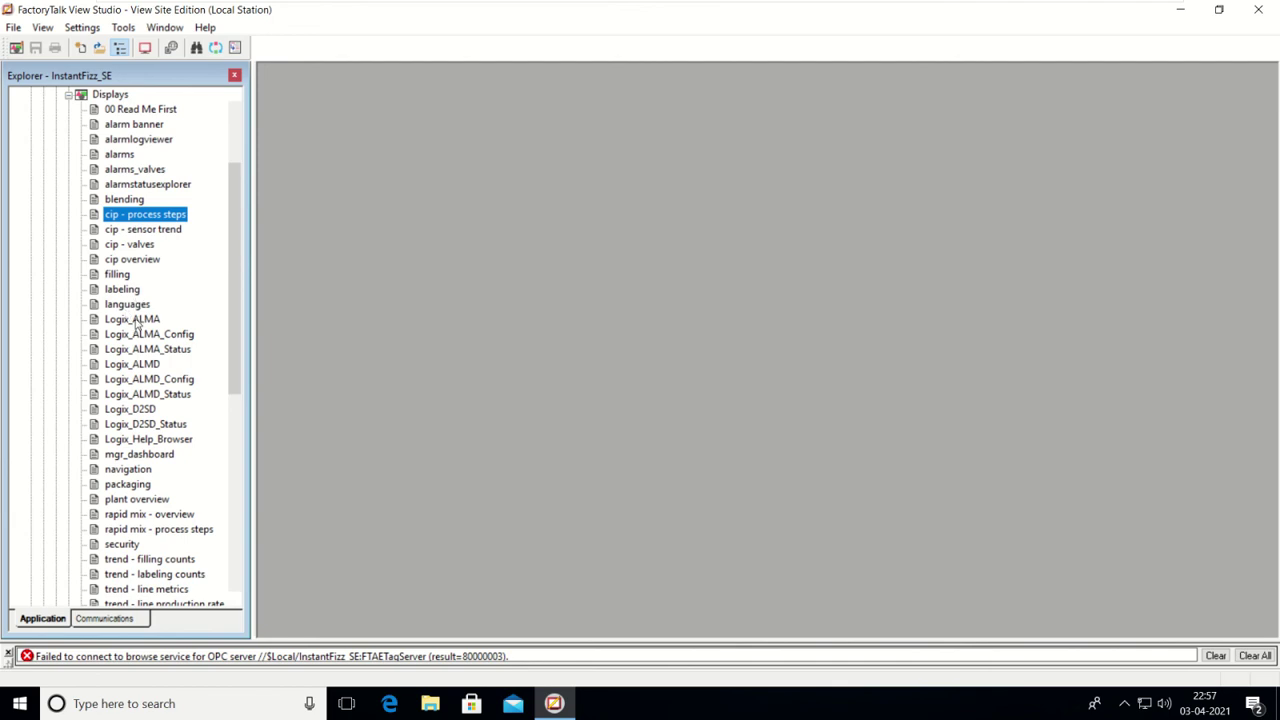
pyautogui.scroll(-2, 146, 470)
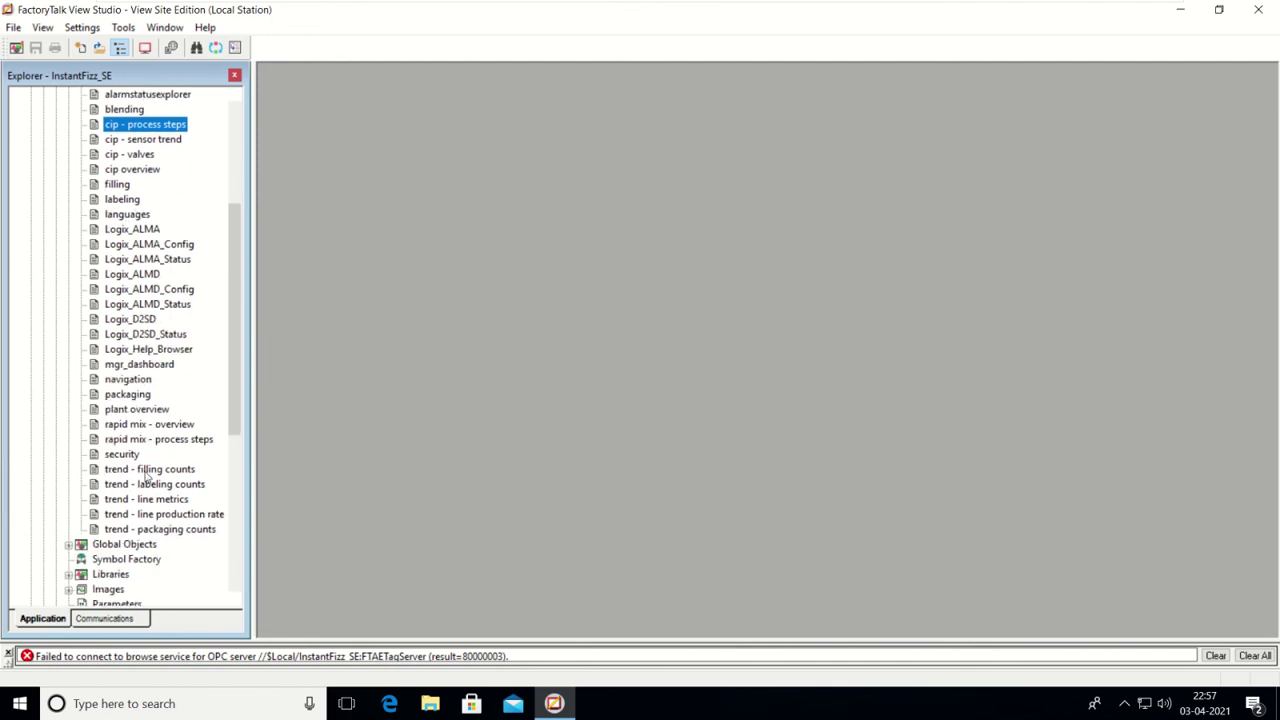
pyautogui.doubleClick(133, 396)
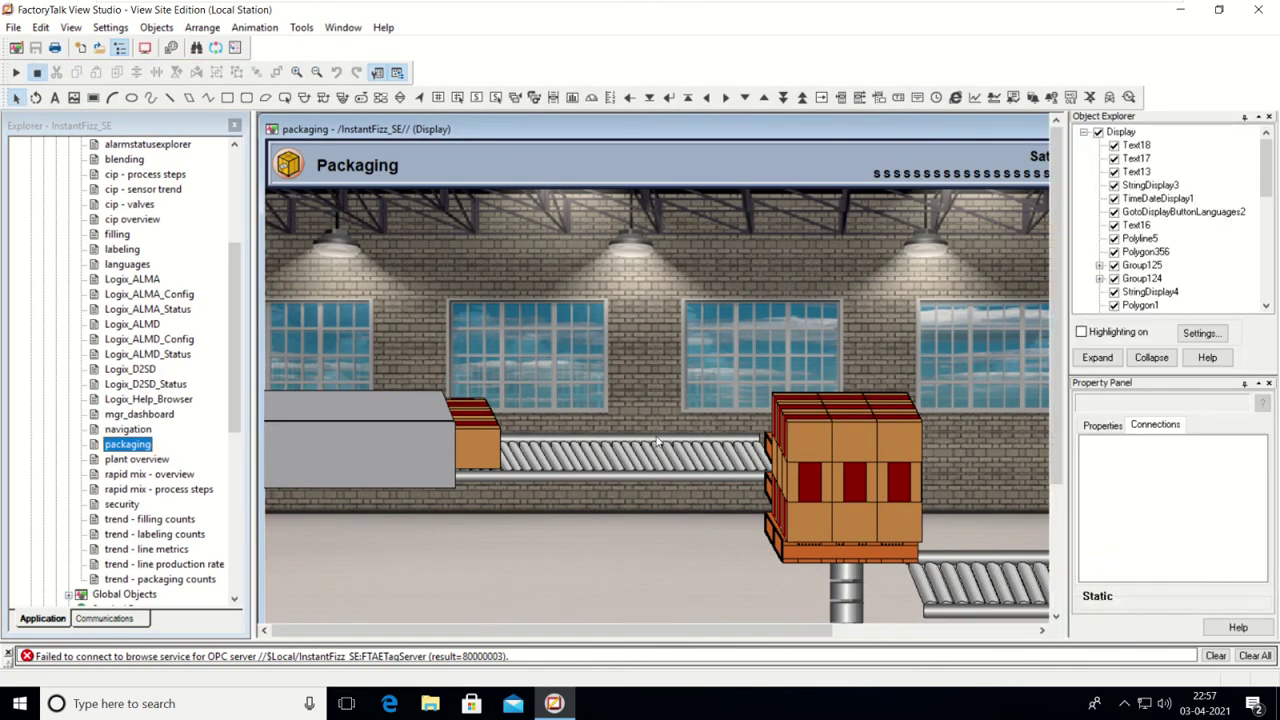
pyautogui.click(573, 558)
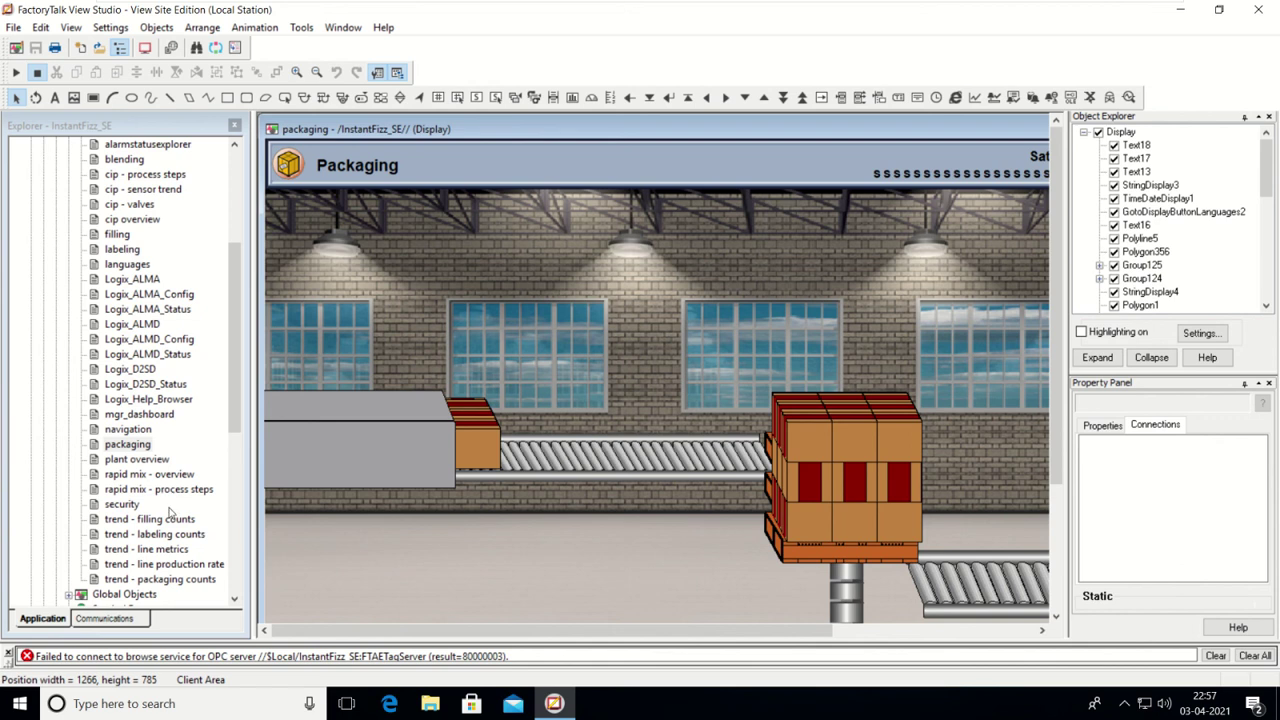
pyautogui.doubleClick(140, 462)
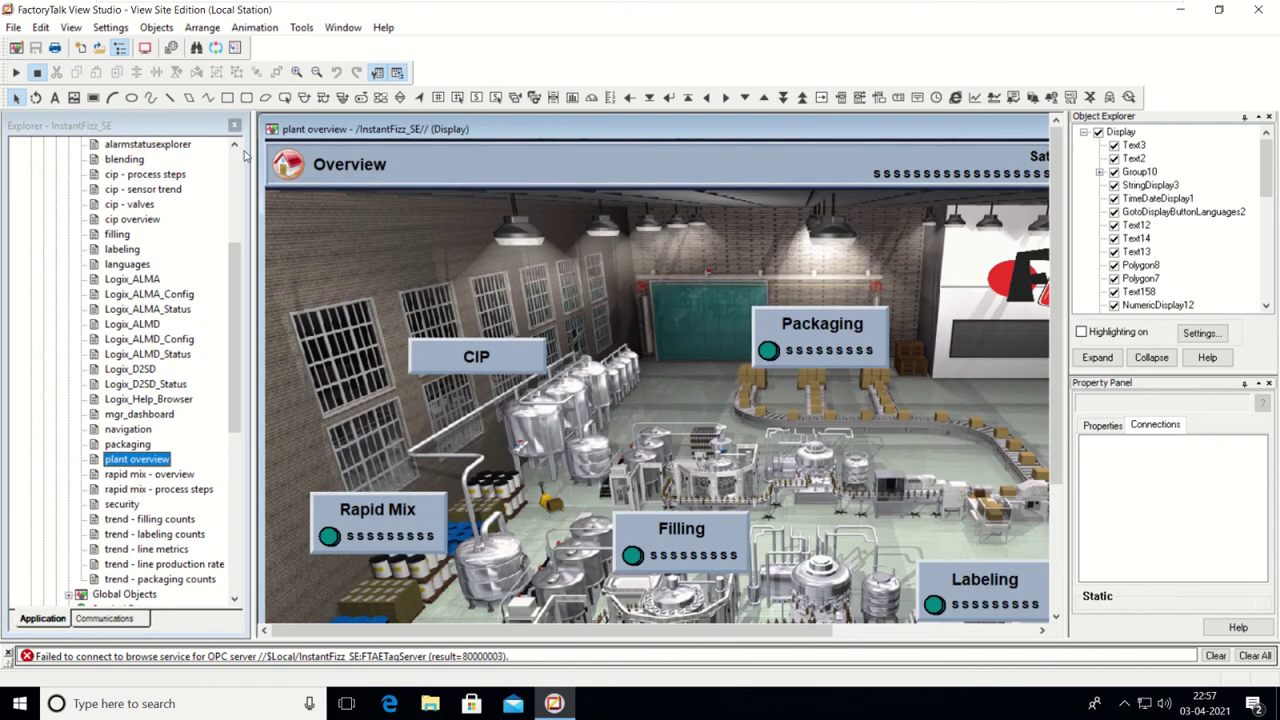
pyautogui.click(16, 72)
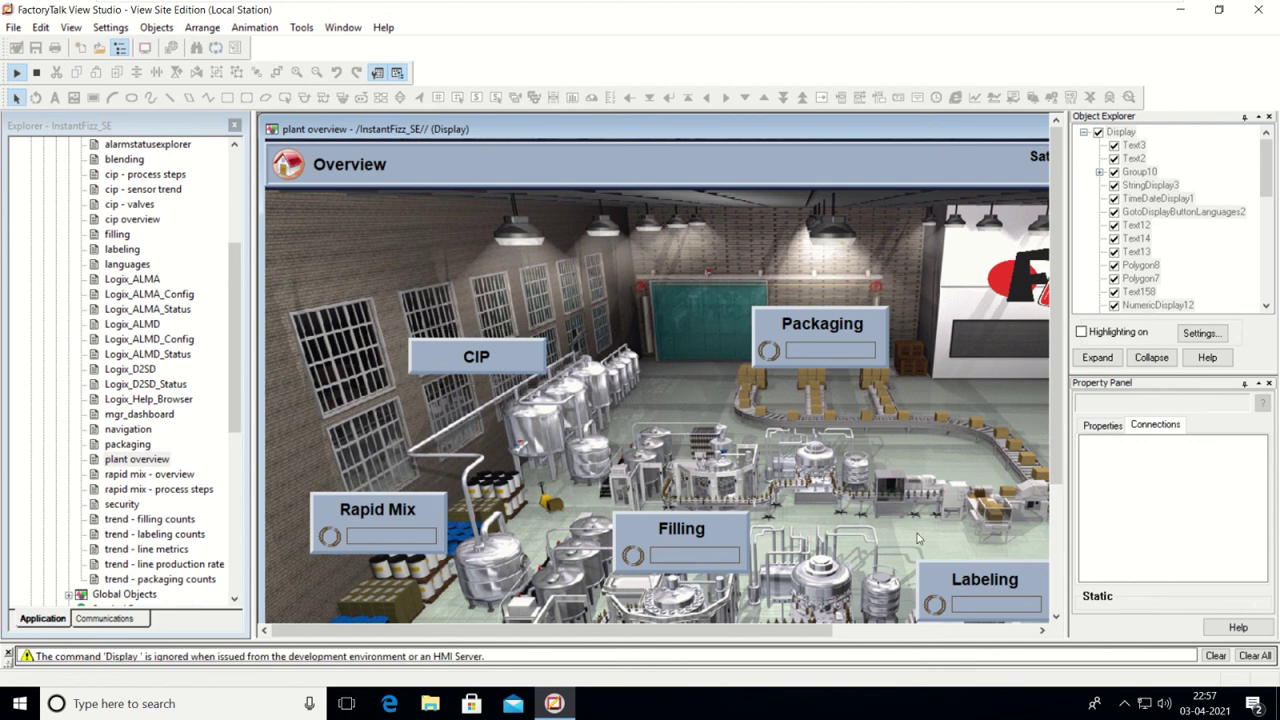
# - Switch the plant overview display from test mode back to edit mode
pyautogui.click(1060, 575)
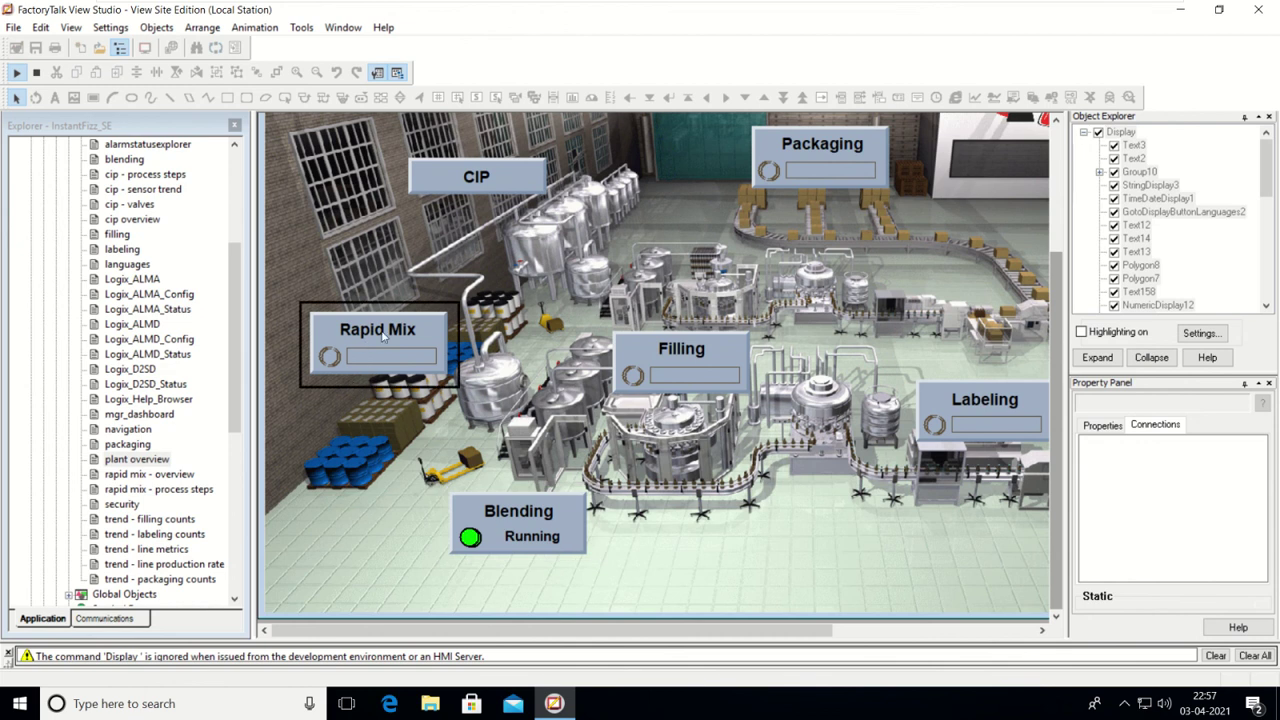
pyautogui.scroll(3, 1051, 565)
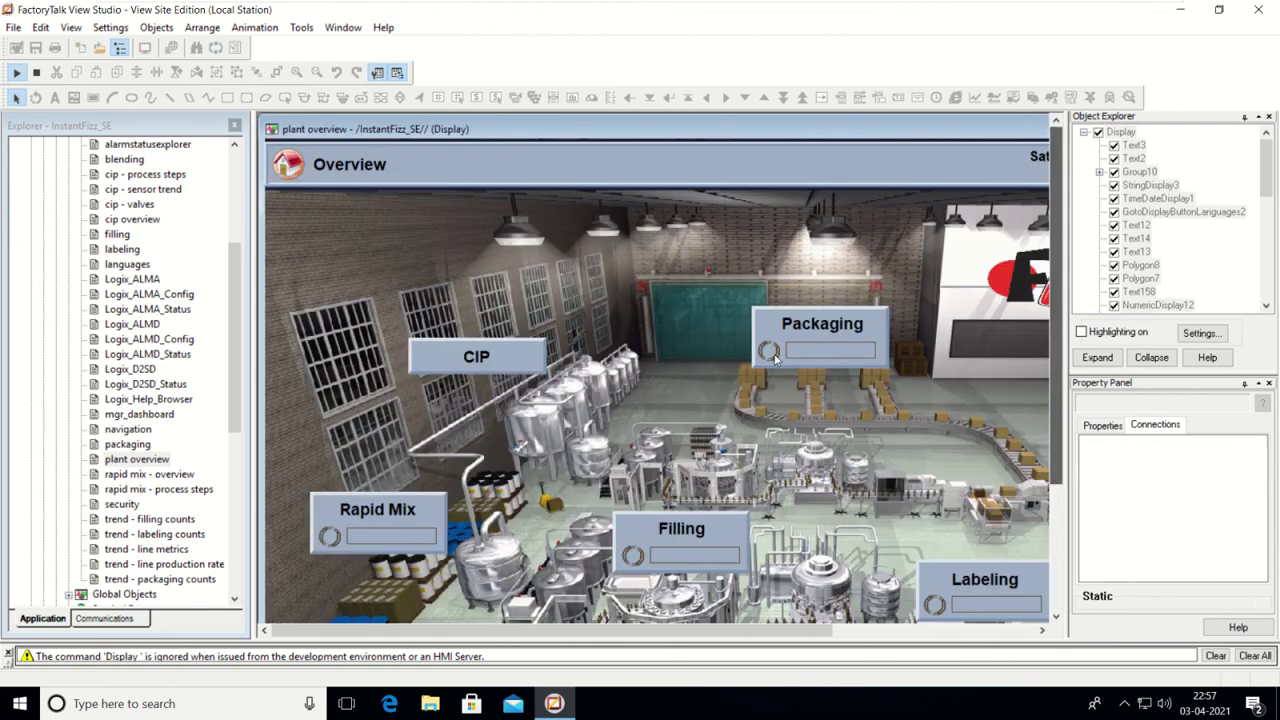
pyautogui.click(37, 73)
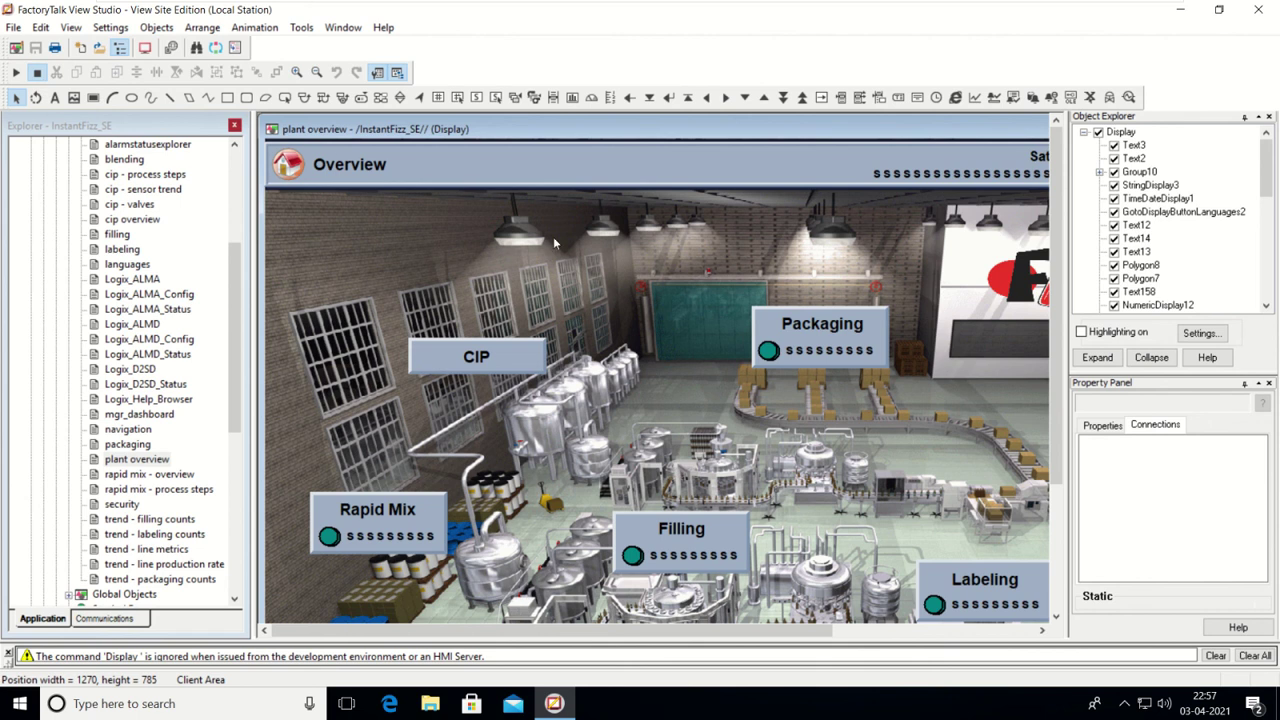
# - Select the CIP, Rapid Mix, Filling and Packaging groups, then launch the SE Client wizard
pyautogui.click(517, 360)
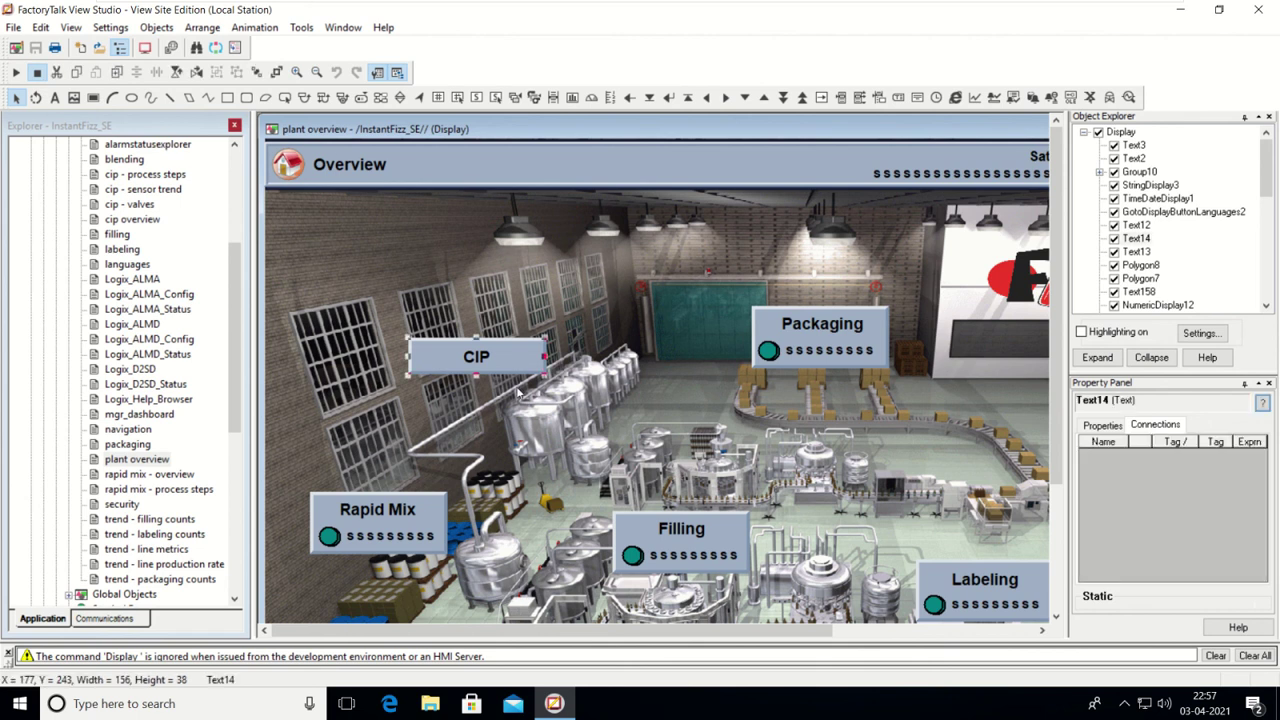
pyautogui.keyDown('shift'); pyautogui.click(390, 515); pyautogui.keyUp('shift')
pyautogui.keyDown('shift'); pyautogui.click(700, 535); pyautogui.keyUp('shift')
pyautogui.keyDown('shift'); pyautogui.click(800, 345); pyautogui.keyUp('shift')
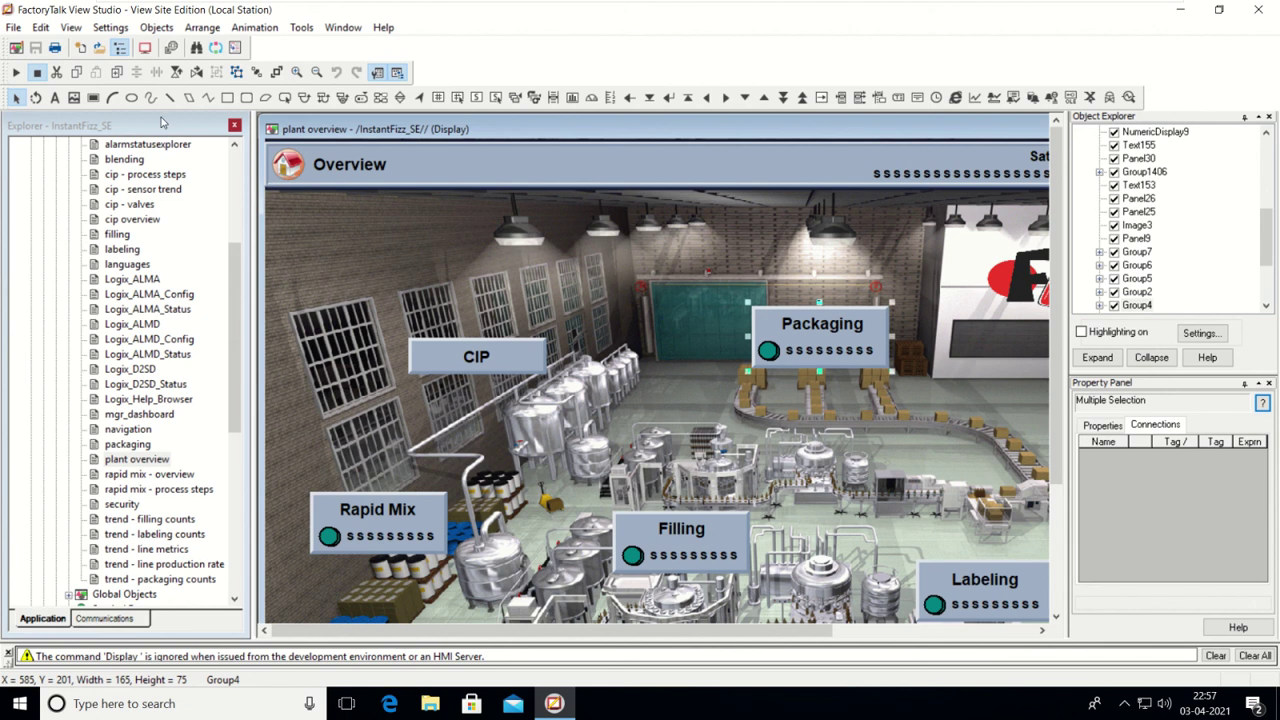
pyautogui.click(144, 50)
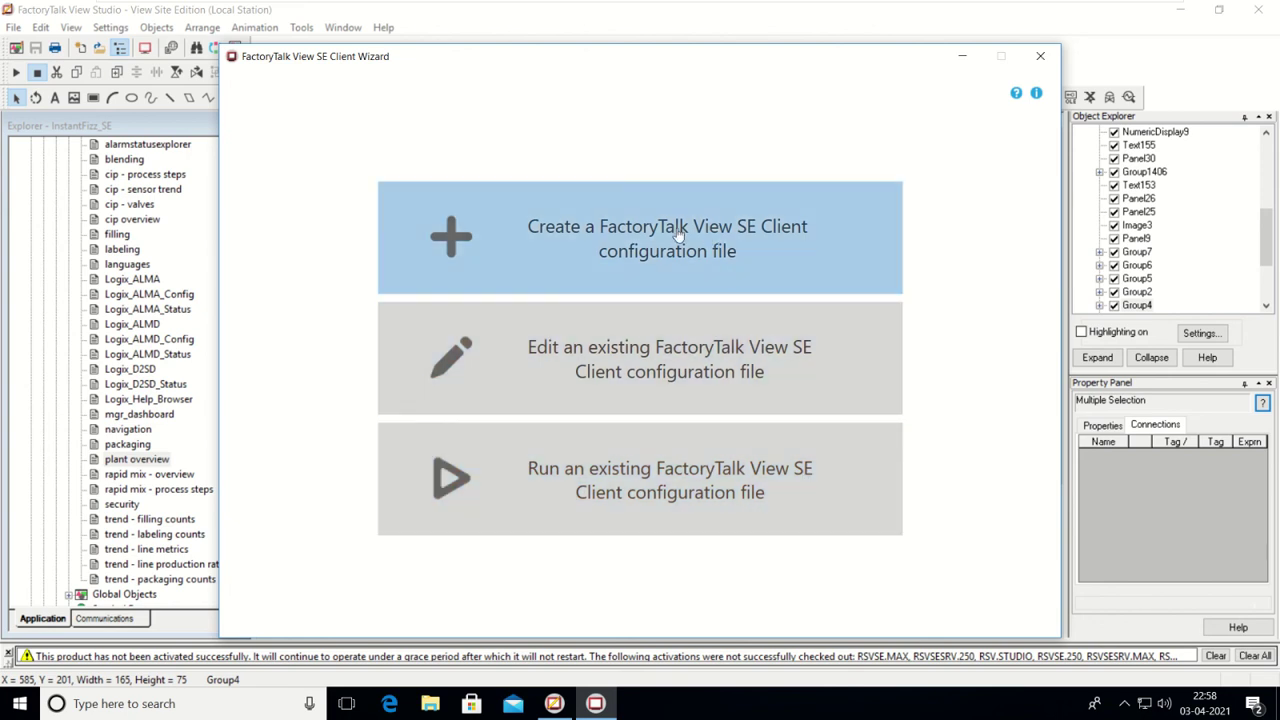
# - Create a new SE Client configuration file named TestScada, stored on the Desktop
pyautogui.click(608, 234)
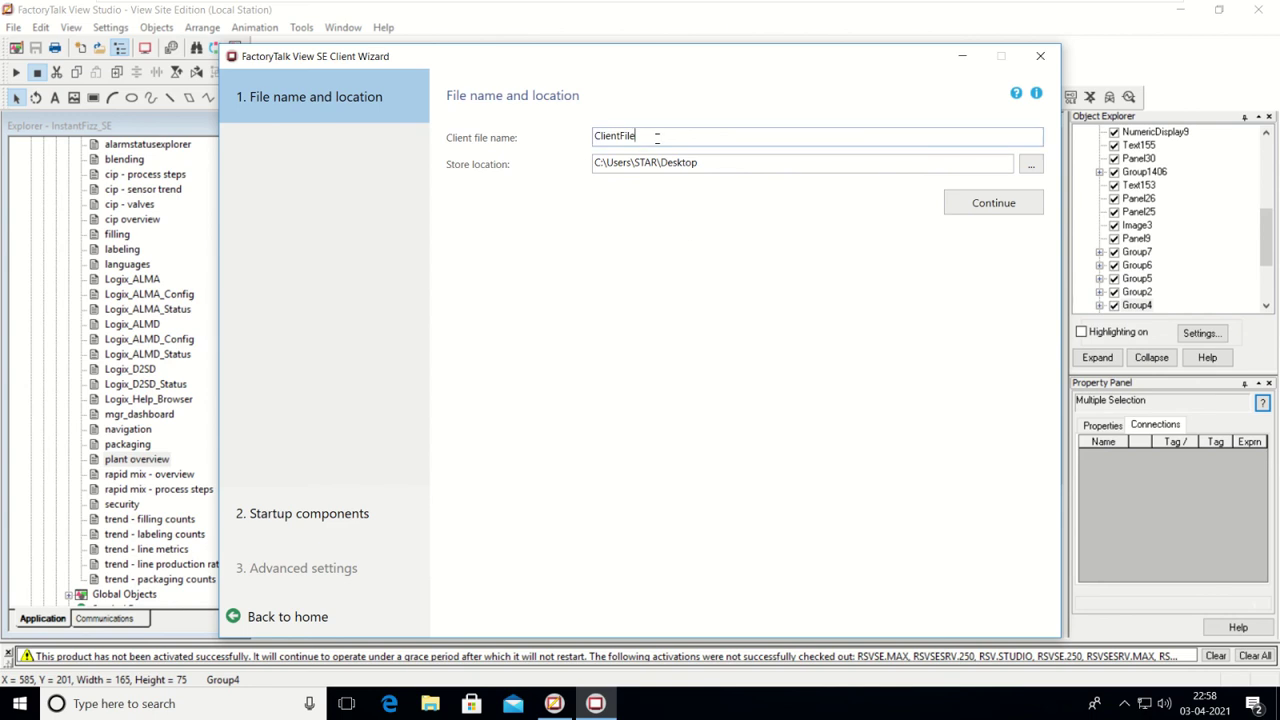
pyautogui.moveTo(649, 136); pyautogui.dragTo(578, 144)
pyautogui.write('TestScada')
pyautogui.click(962, 207)
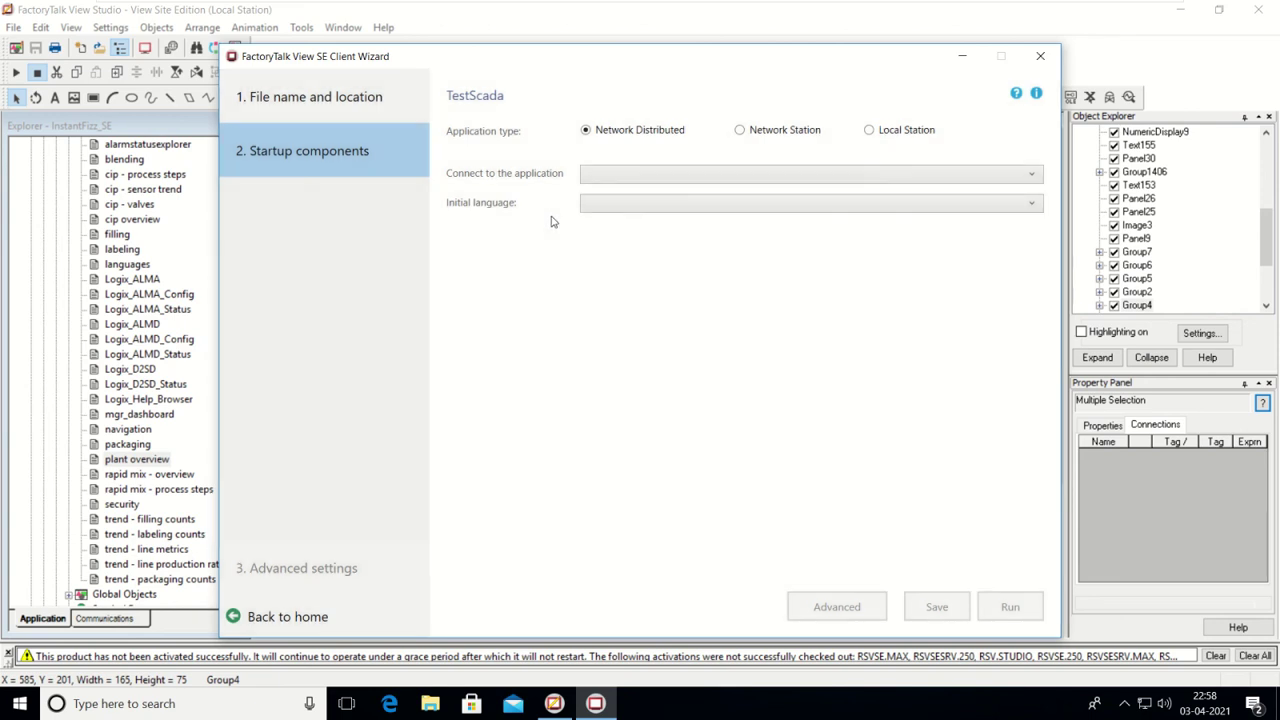
# - Set the client to Local Station, connecting to InstantFizz_SE with English (United States) language
pyautogui.click(869, 131)
pyautogui.click(846, 174)
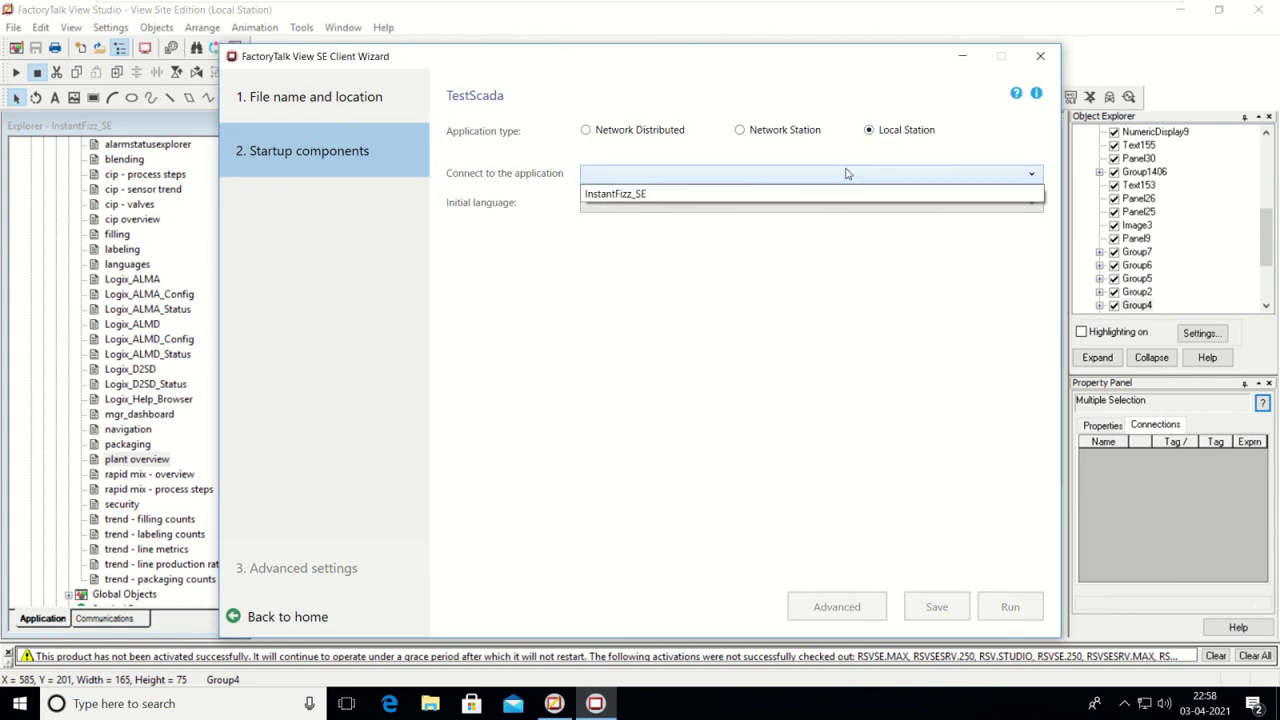
pyautogui.click(686, 196)
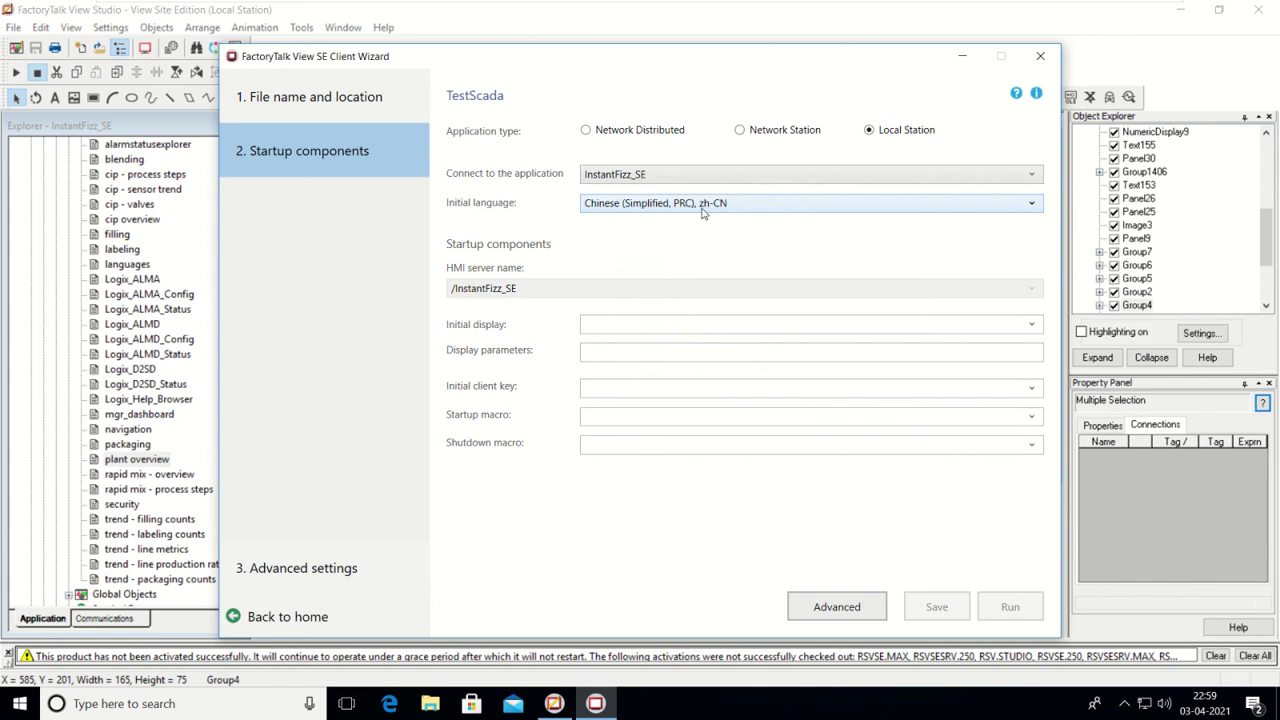
pyautogui.click(756, 210)
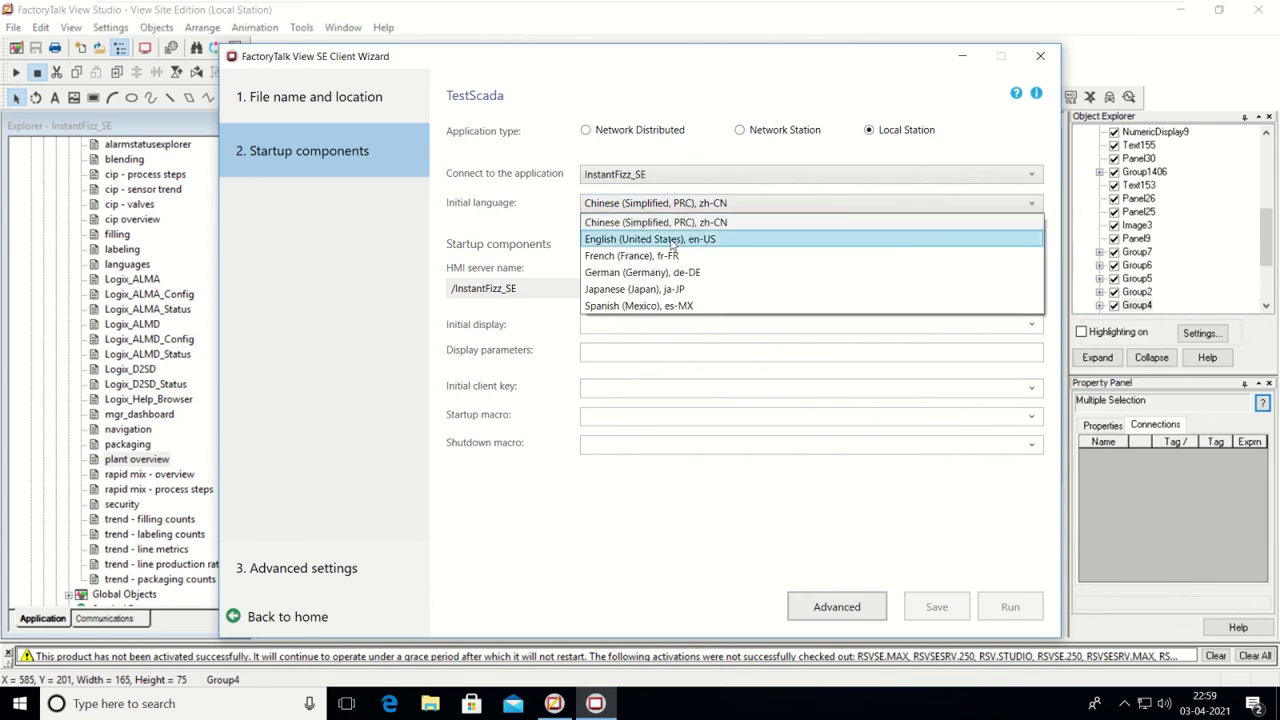
pyautogui.click(673, 243)
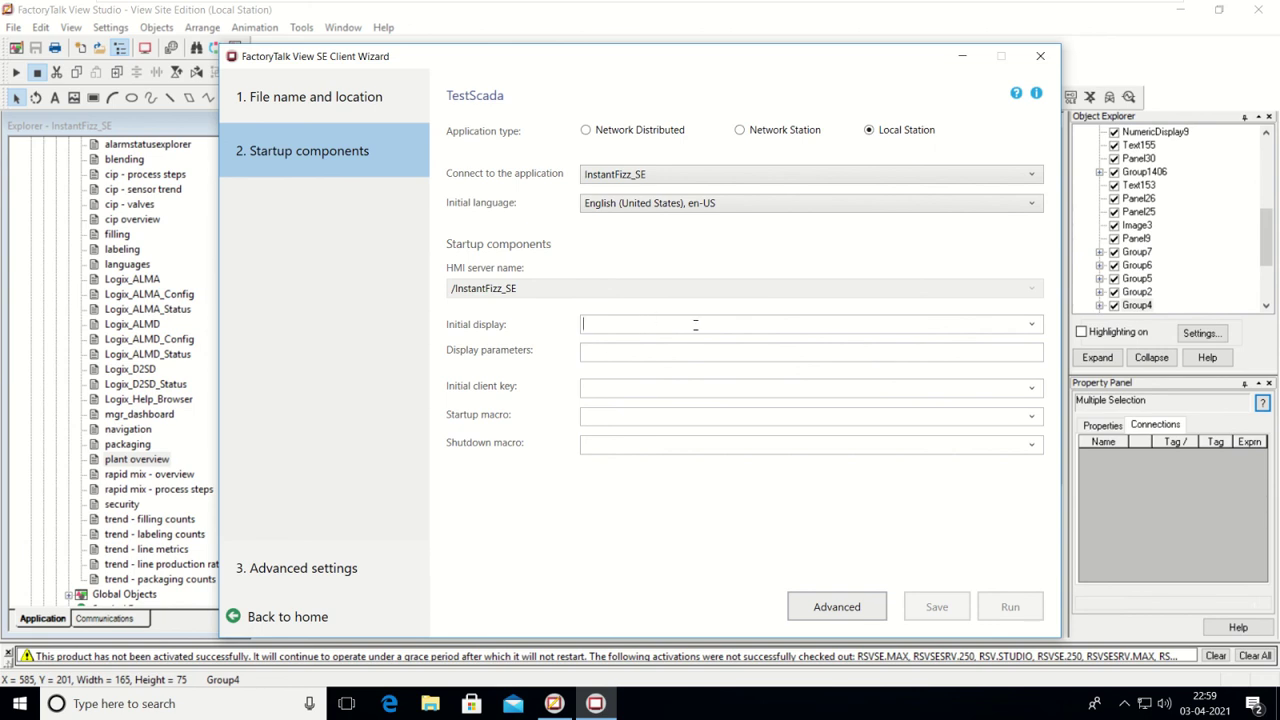
# - Choose plant overview as the client's initial display
pyautogui.click(1030, 324)
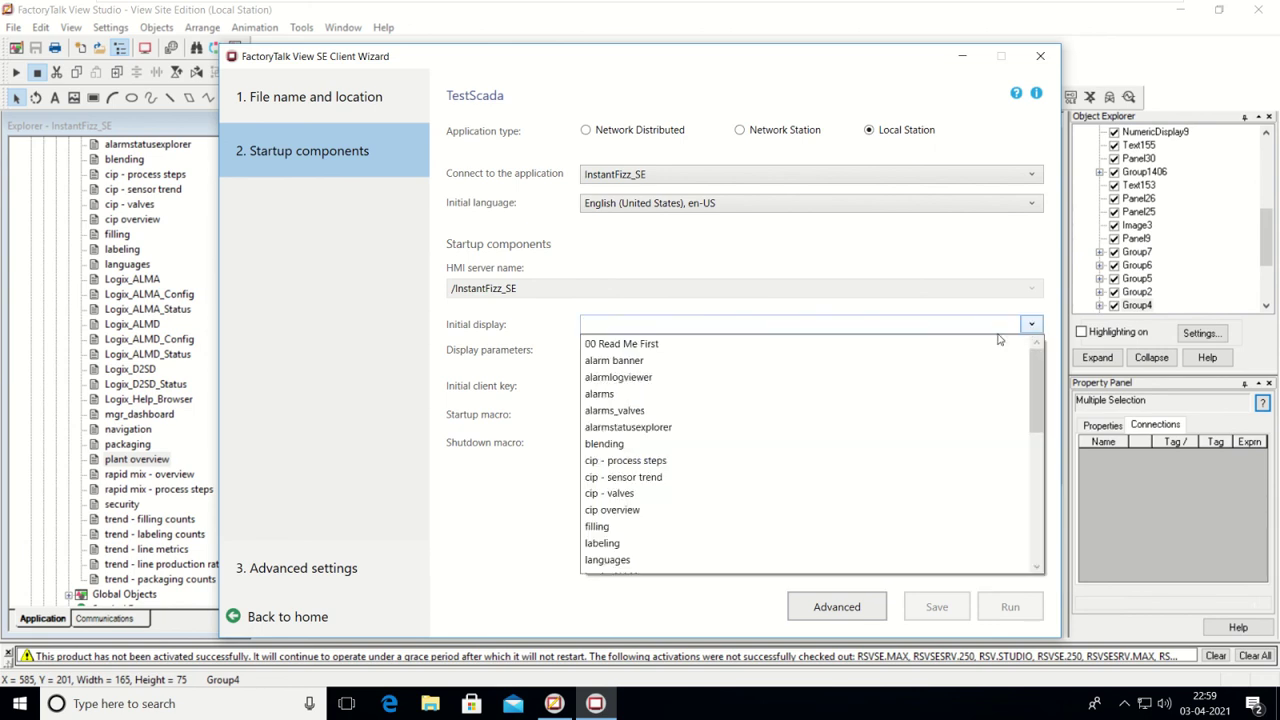
pyautogui.scroll(-3, 683, 515)
pyautogui.scroll(2, 680, 495)
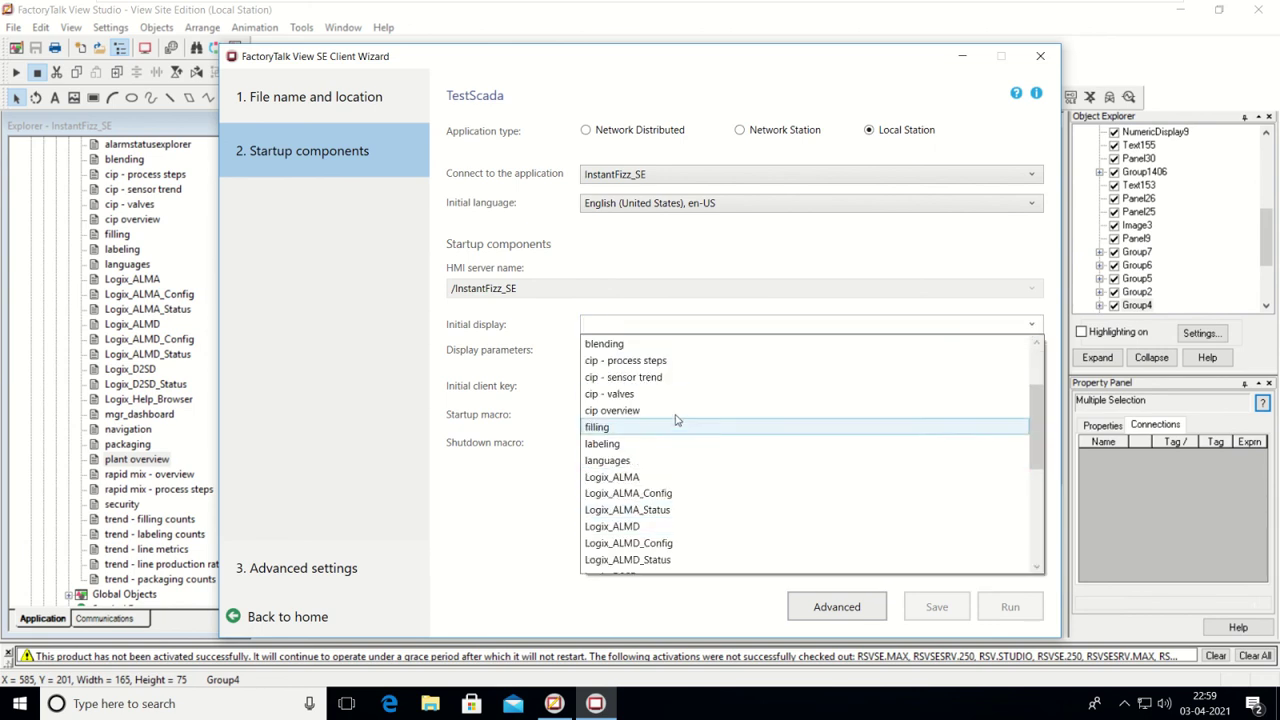
pyautogui.scroll(1, 684, 428)
pyautogui.scroll(-5, 686, 443)
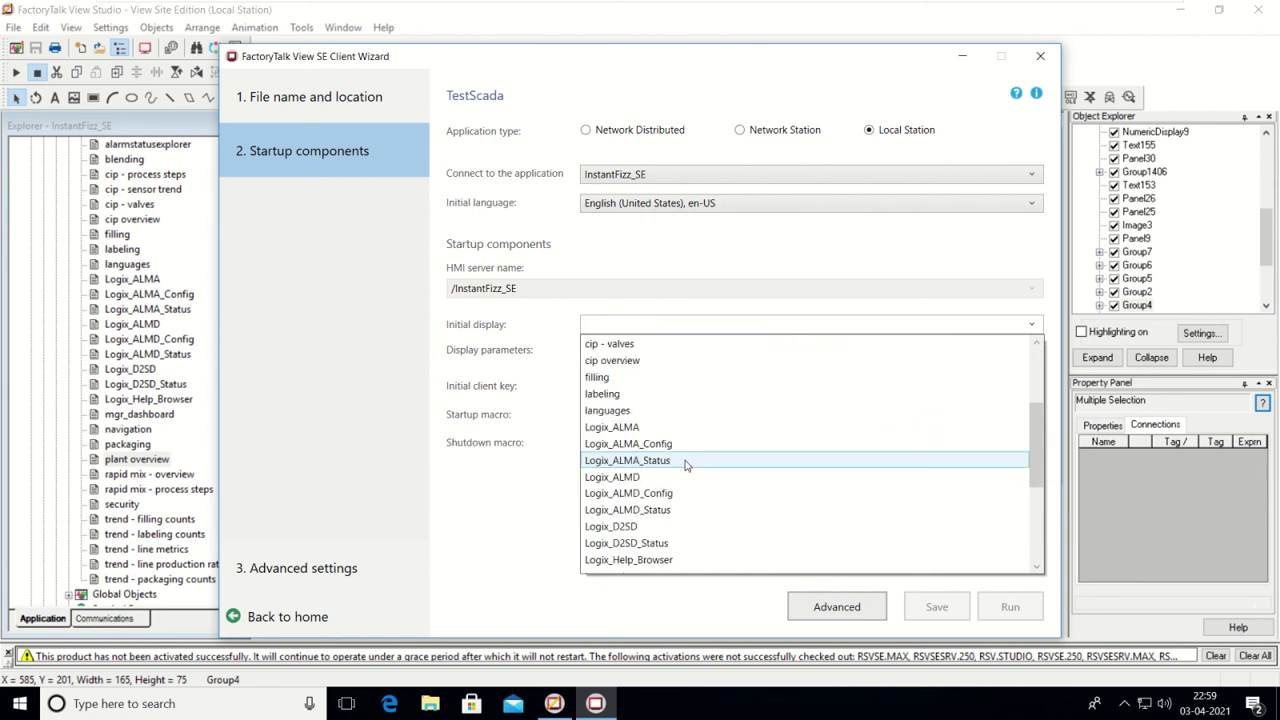
pyautogui.click(651, 527)
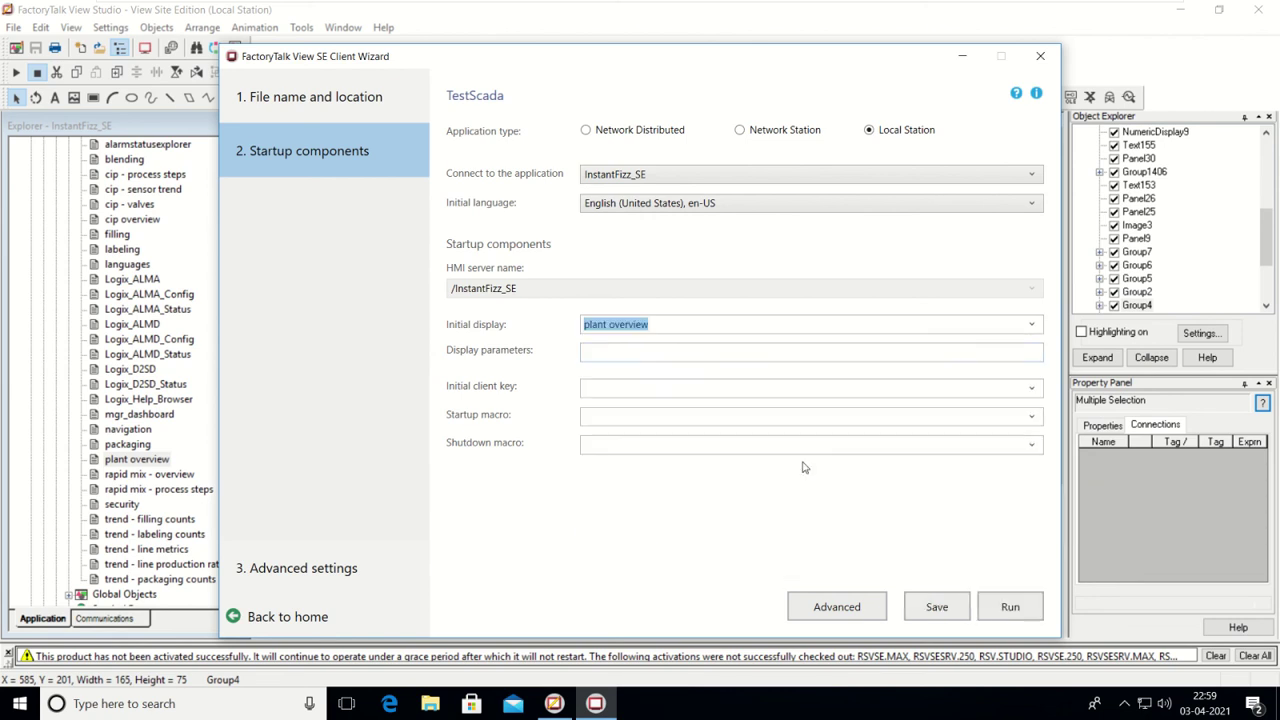
# - Leave display parameters, initial client key, and startup and shutdown macros empty
pyautogui.click(1021, 349)
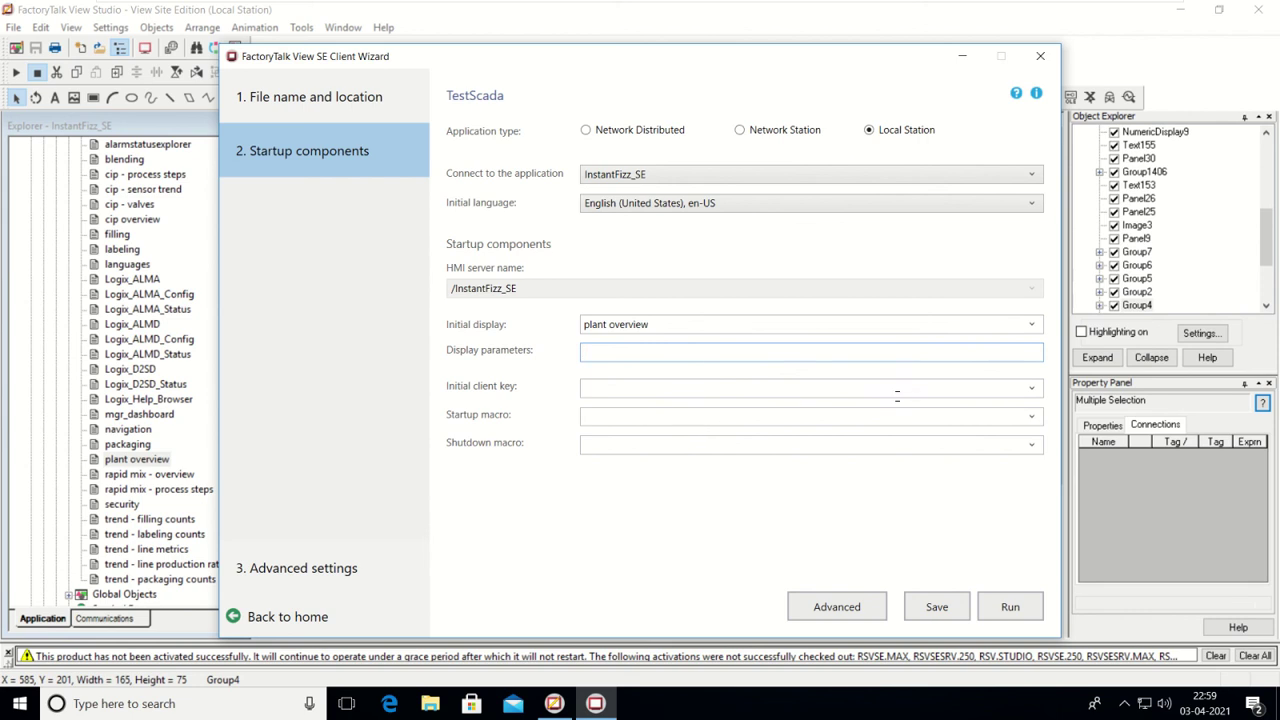
pyautogui.click(1030, 390)
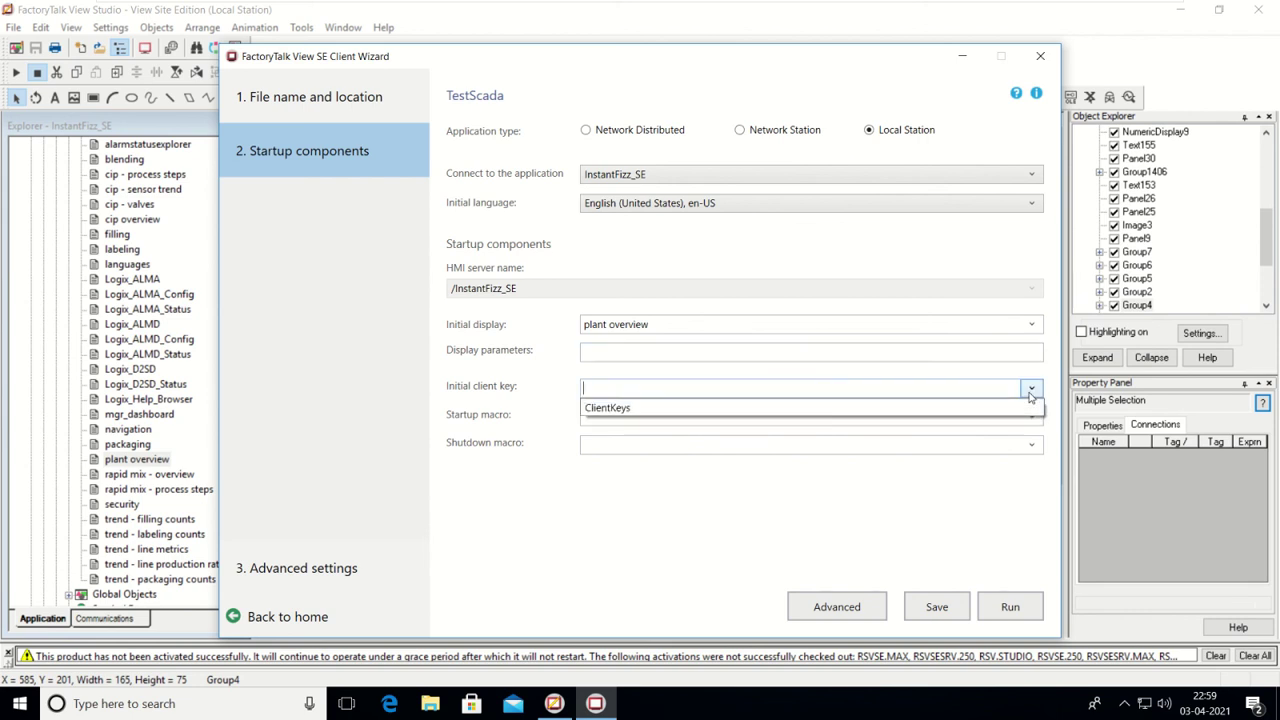
pyautogui.click(1030, 390)
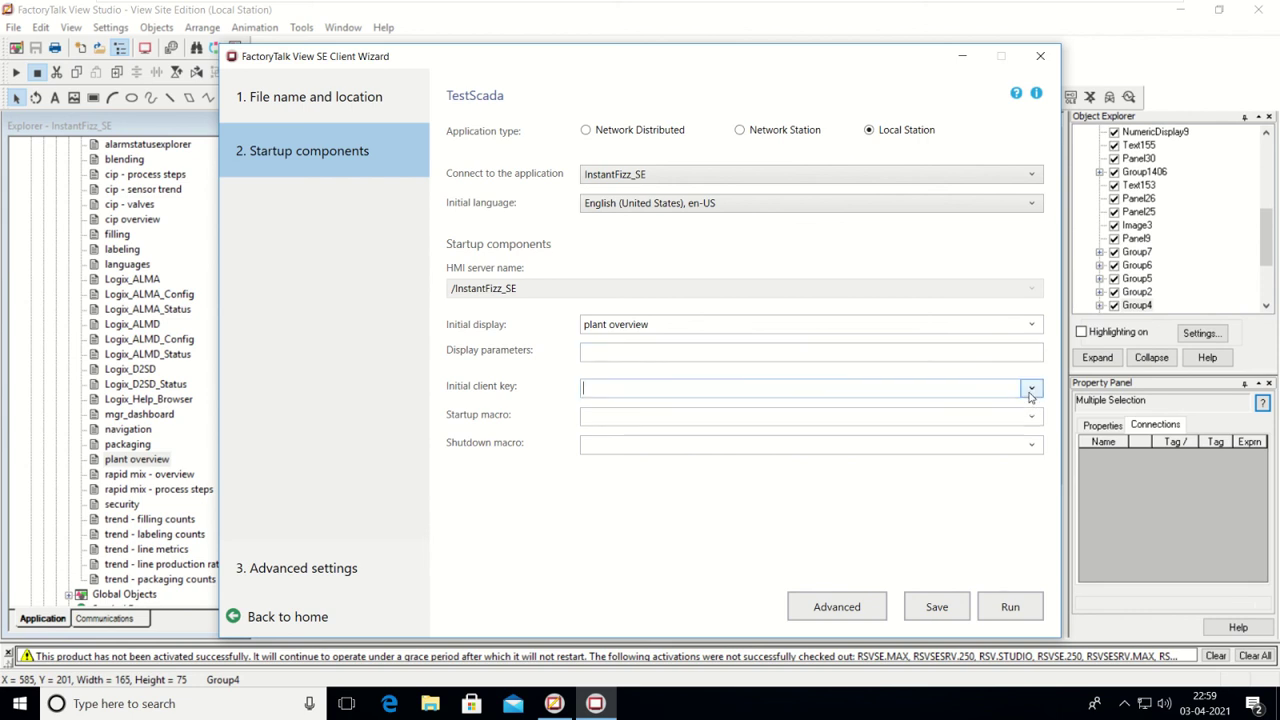
pyautogui.click(972, 416)
pyautogui.click(1032, 418)
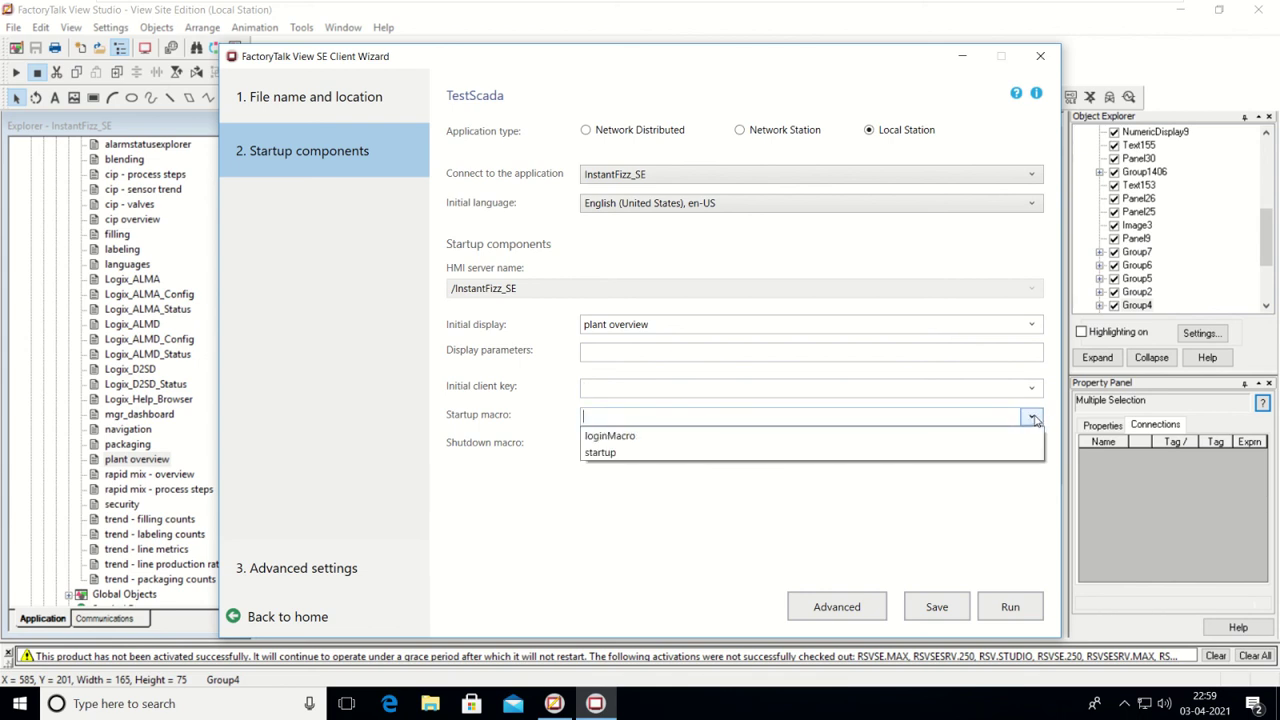
pyautogui.click(1033, 419)
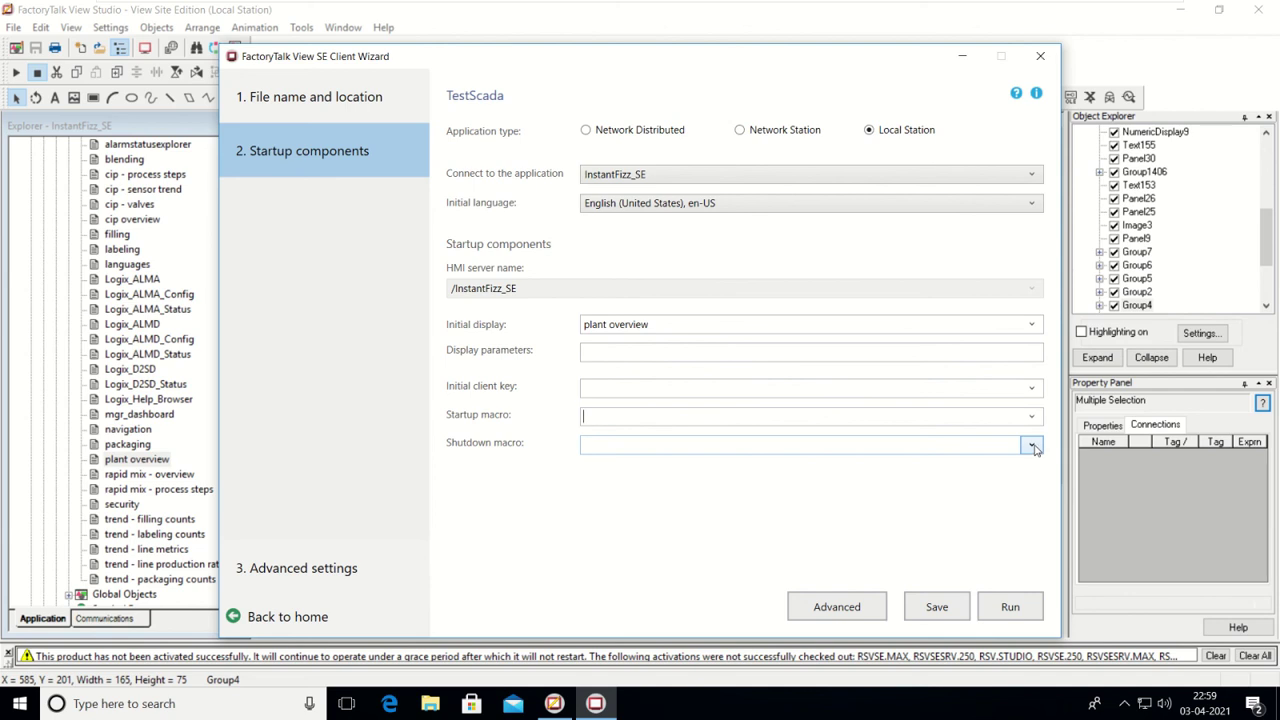
pyautogui.click(1032, 447)
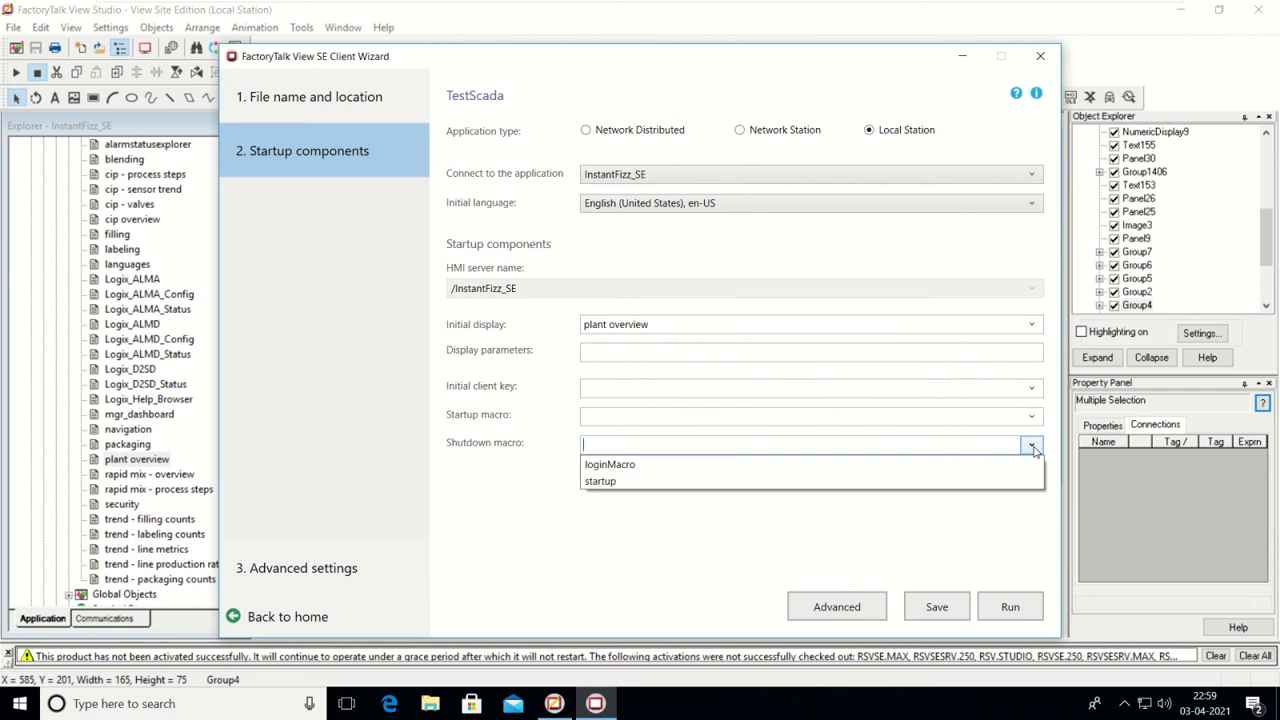
pyautogui.click(428, 512)
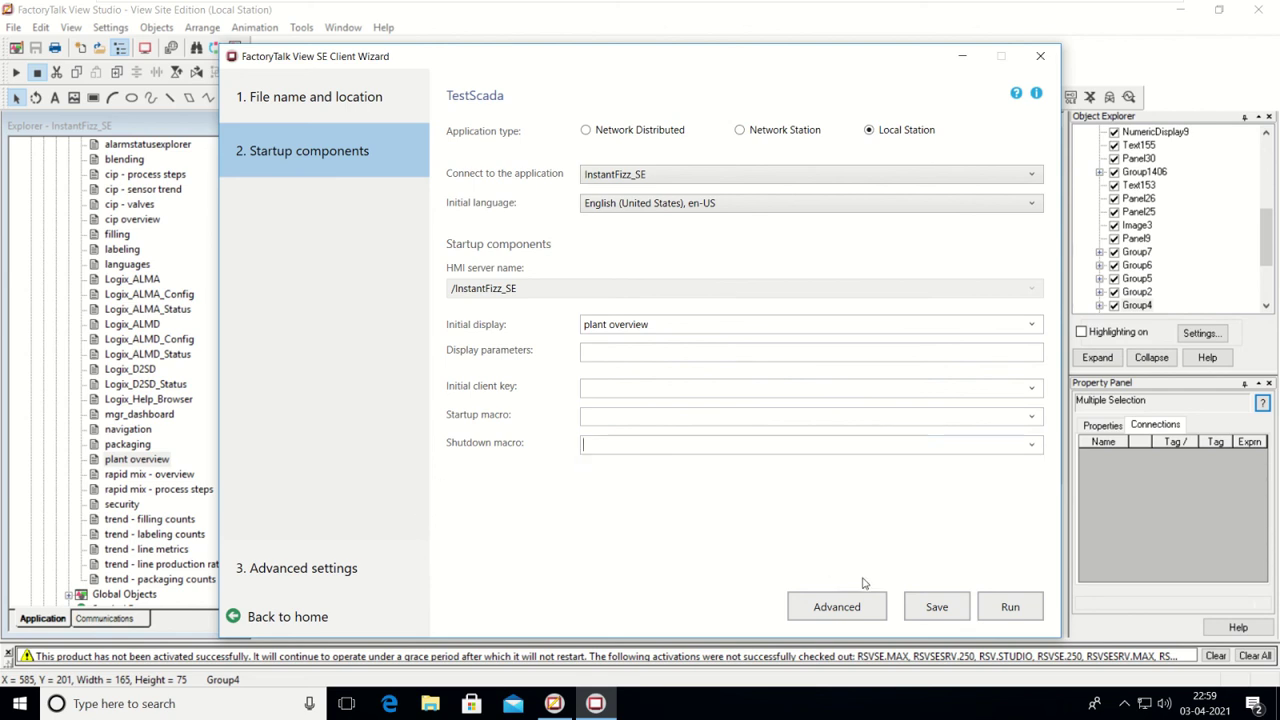
# - In Advanced settings, maximize the client window and set title bar text to 'This First Scada'
pyautogui.click(333, 570)
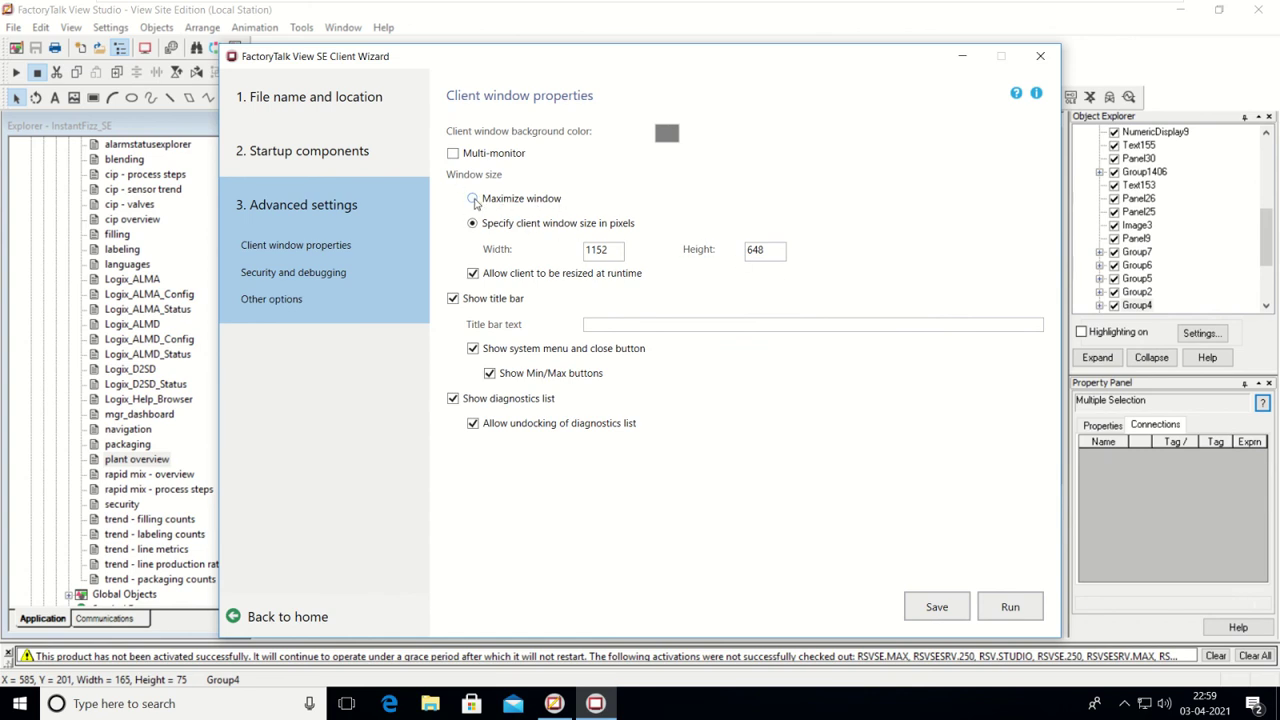
pyautogui.click(473, 199)
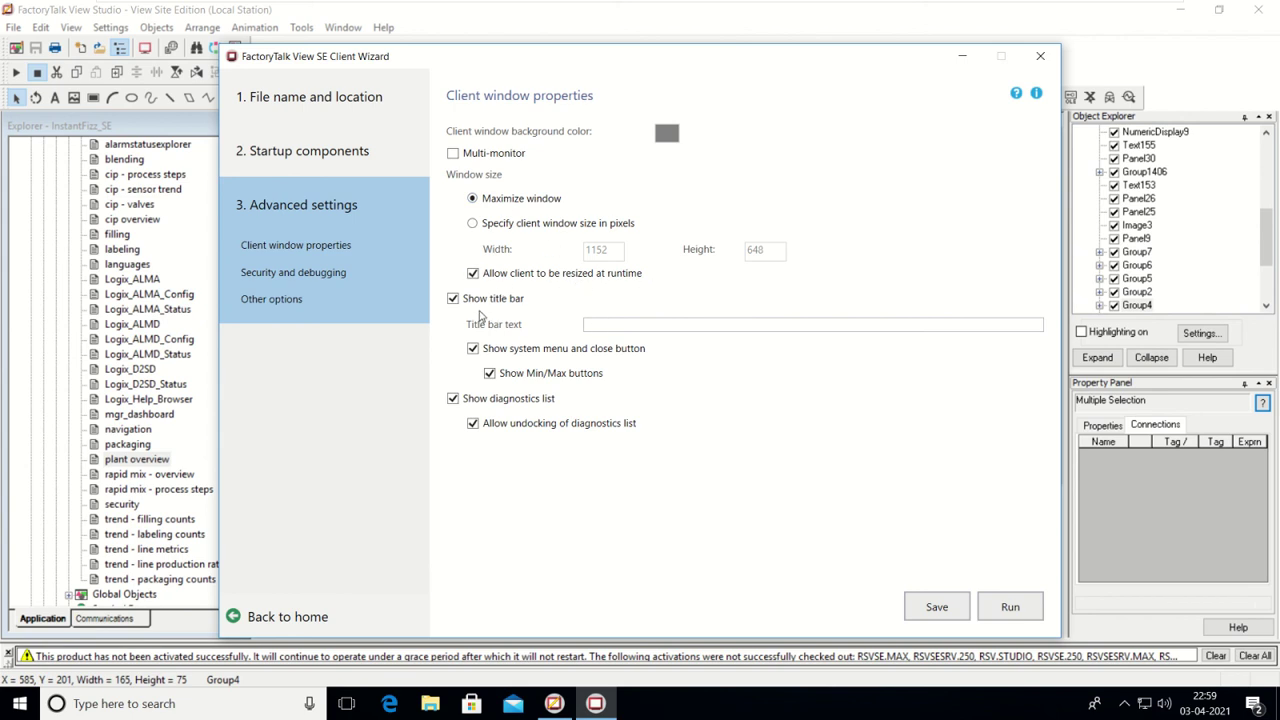
pyautogui.click(641, 324)
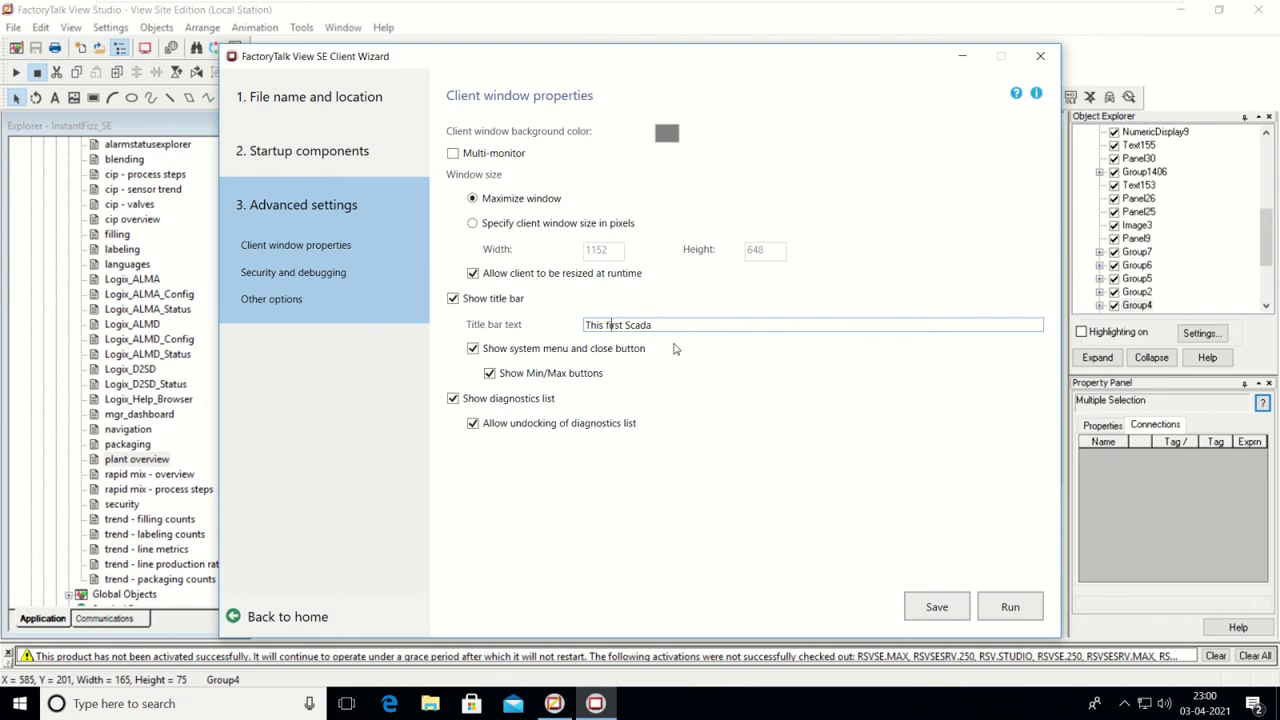
pyautogui.press('BackSpace')
pyautogui.write('F')
# - Disable Enable auto logout in the client's Security and debugging settings
pyautogui.click(314, 274)
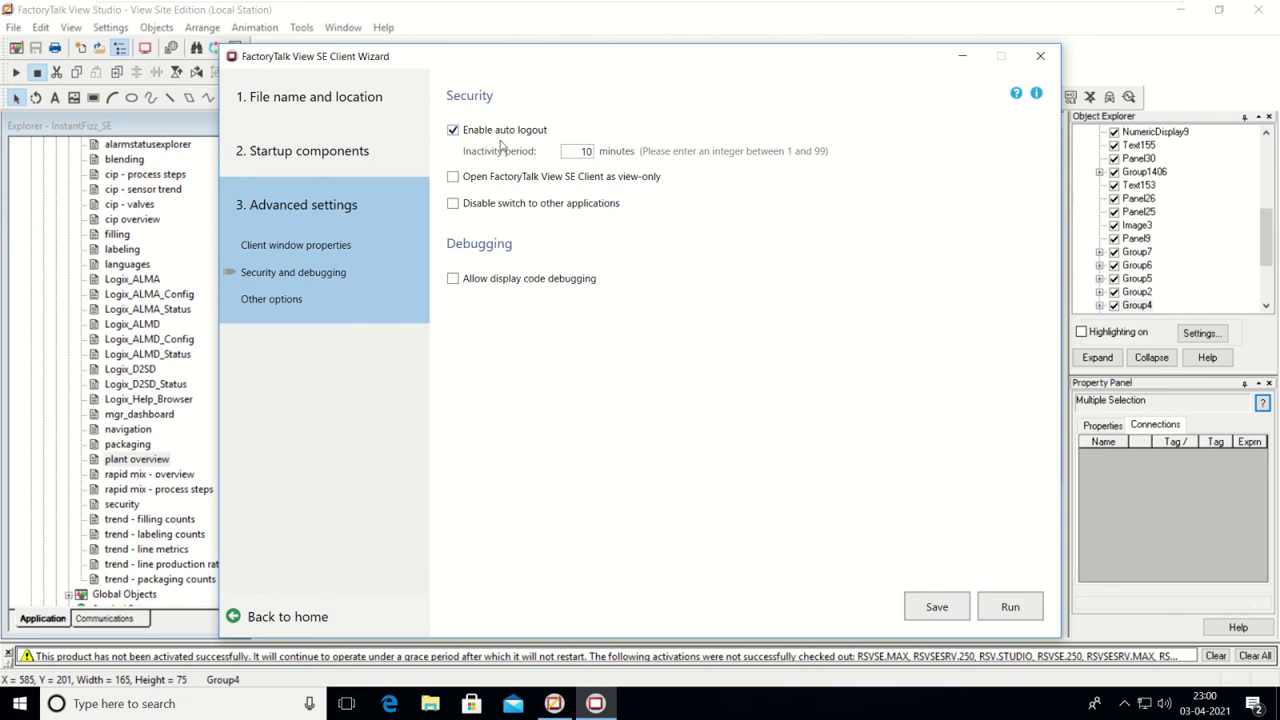
pyautogui.click(453, 131)
pyautogui.click(281, 304)
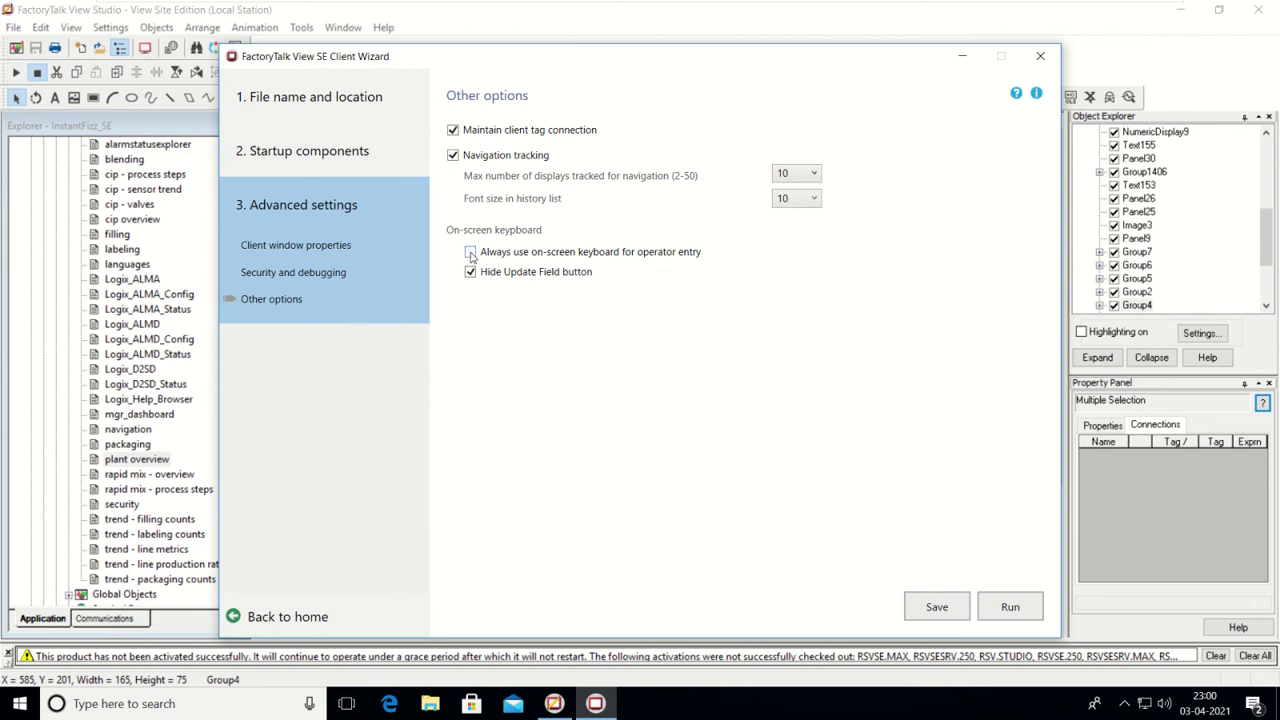
# - Save the TestScada client configuration and launch the SE Client with it
pyautogui.click(955, 613)
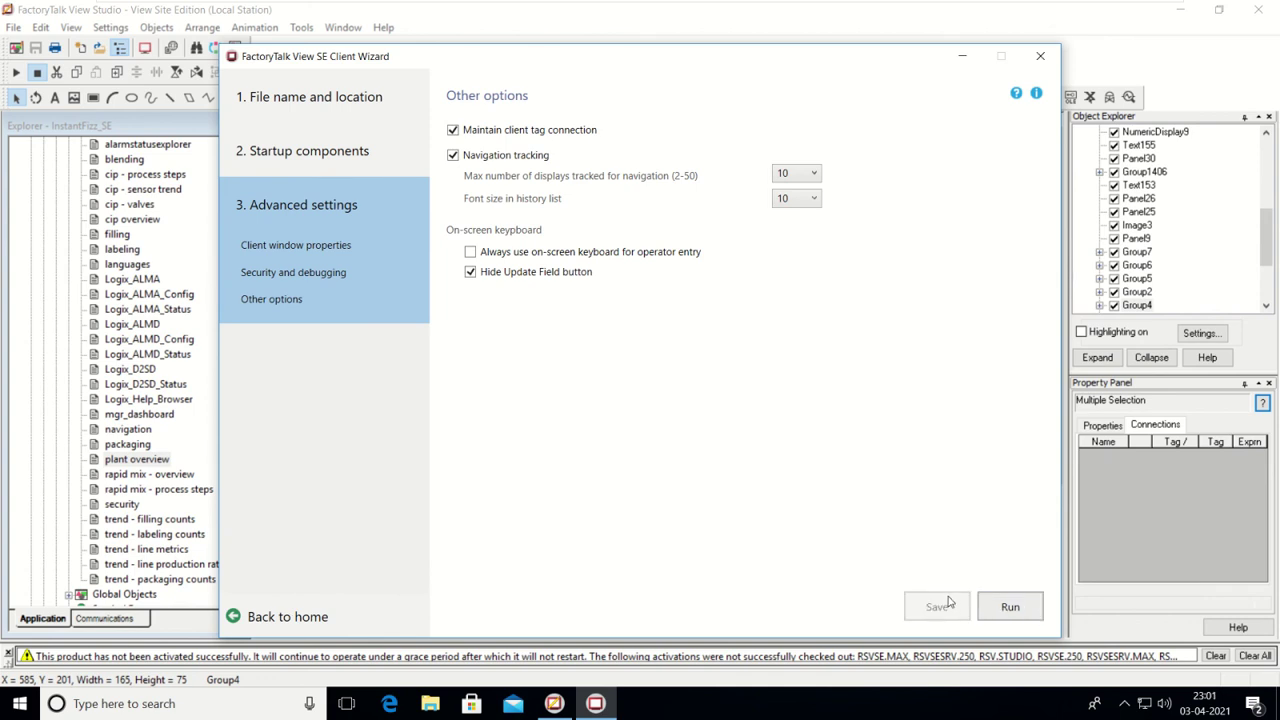
pyautogui.click(1011, 608)
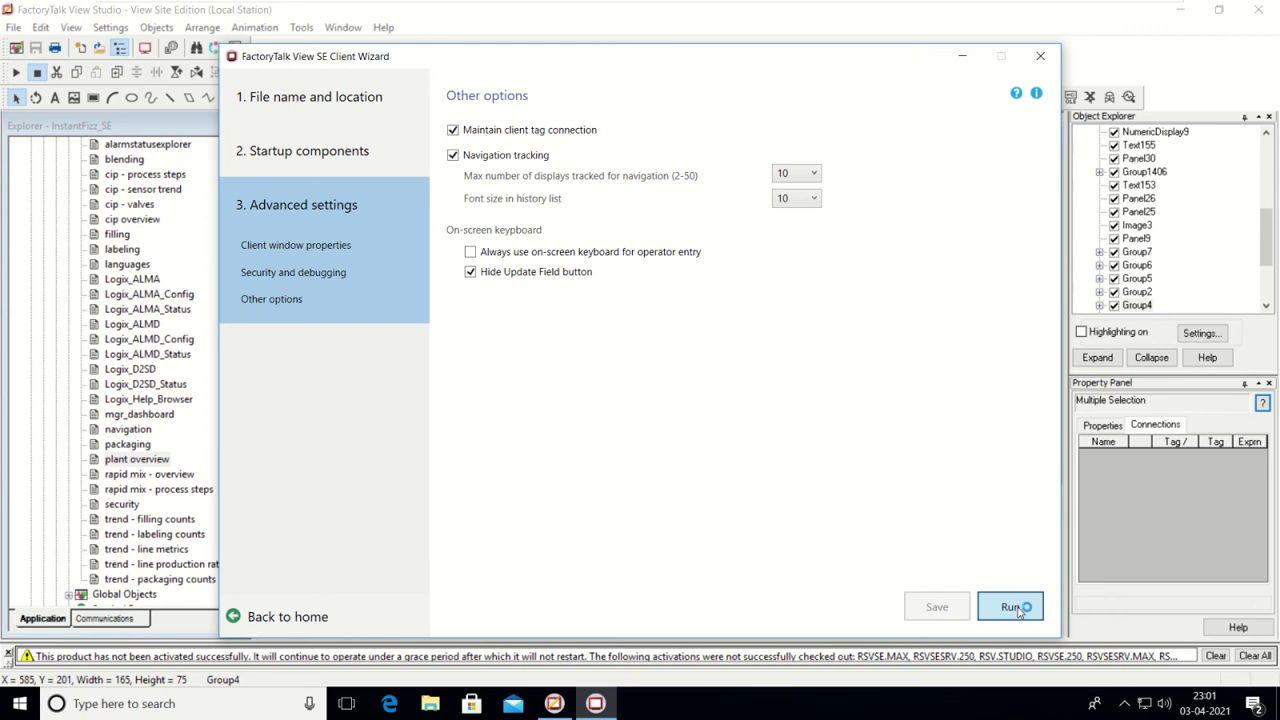